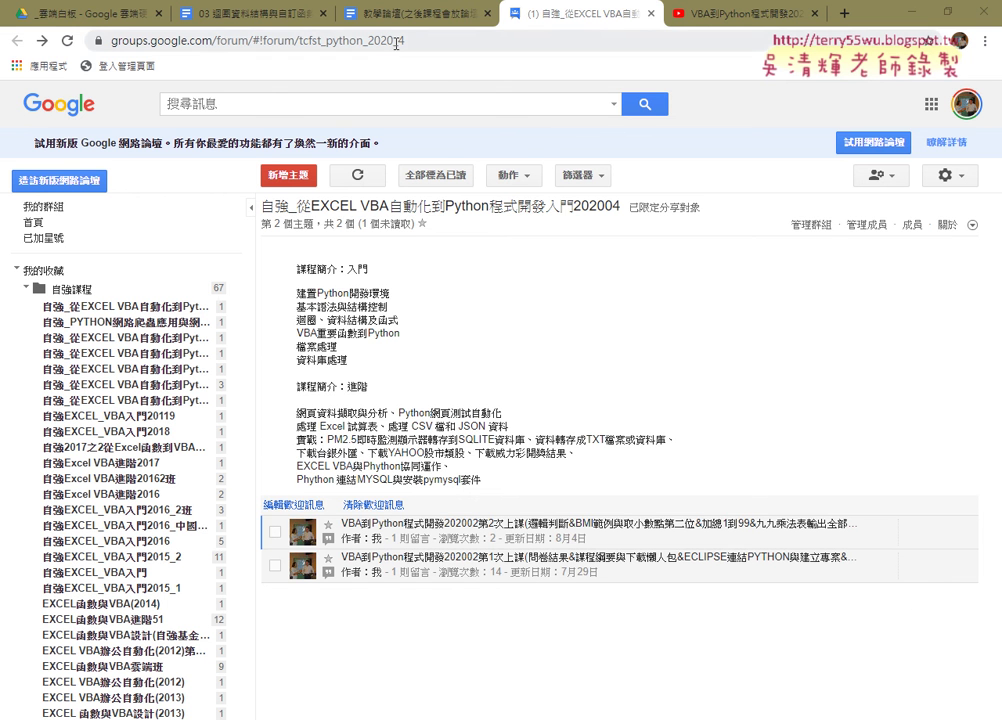
Look over the parent course folder in Drive, then return to the forum-instructions document.
click(360, 14)
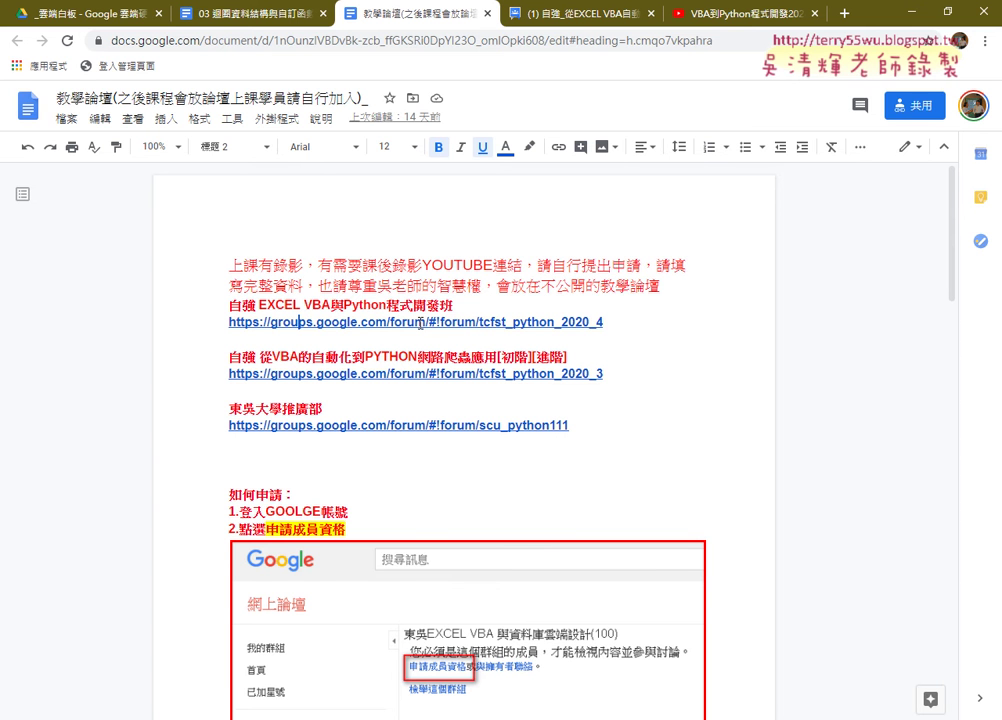
click(62, 22)
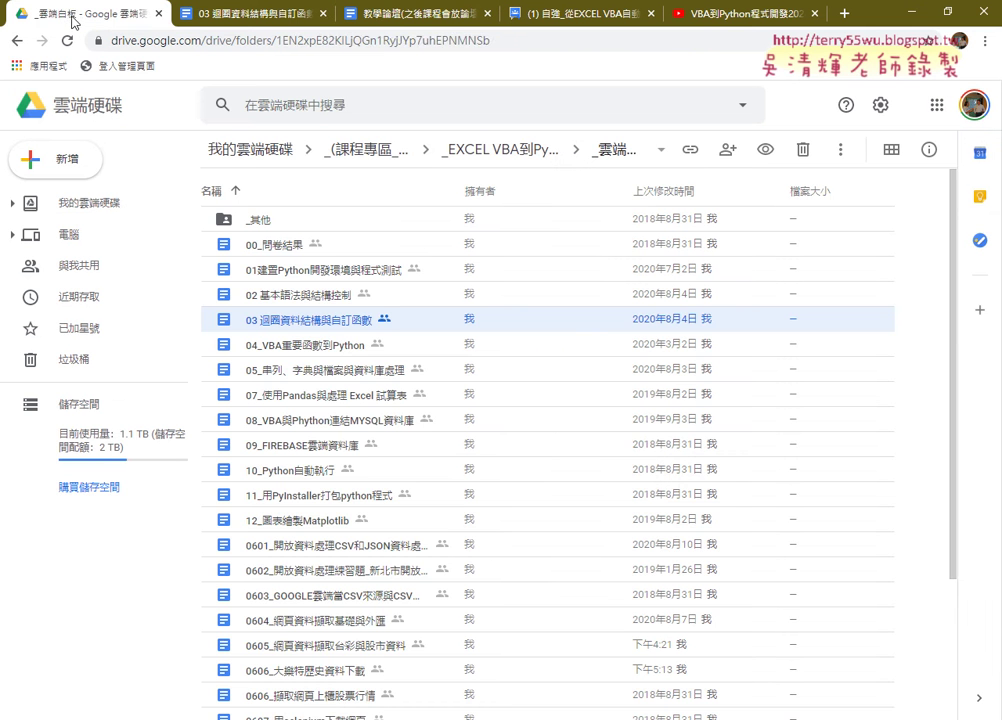
click(18, 42)
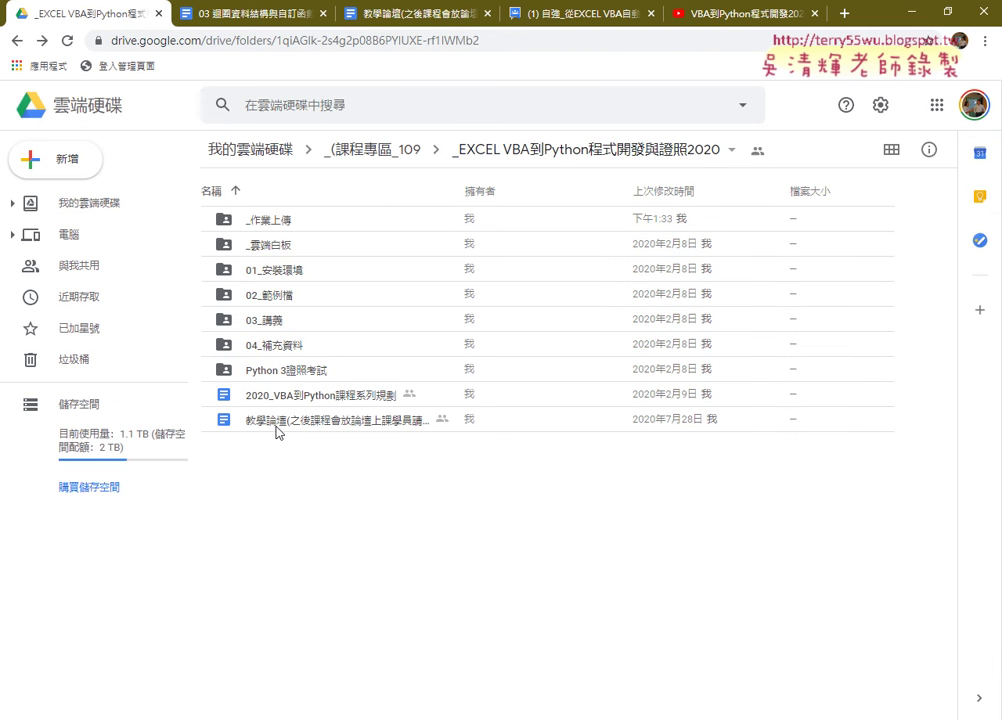
click(400, 13)
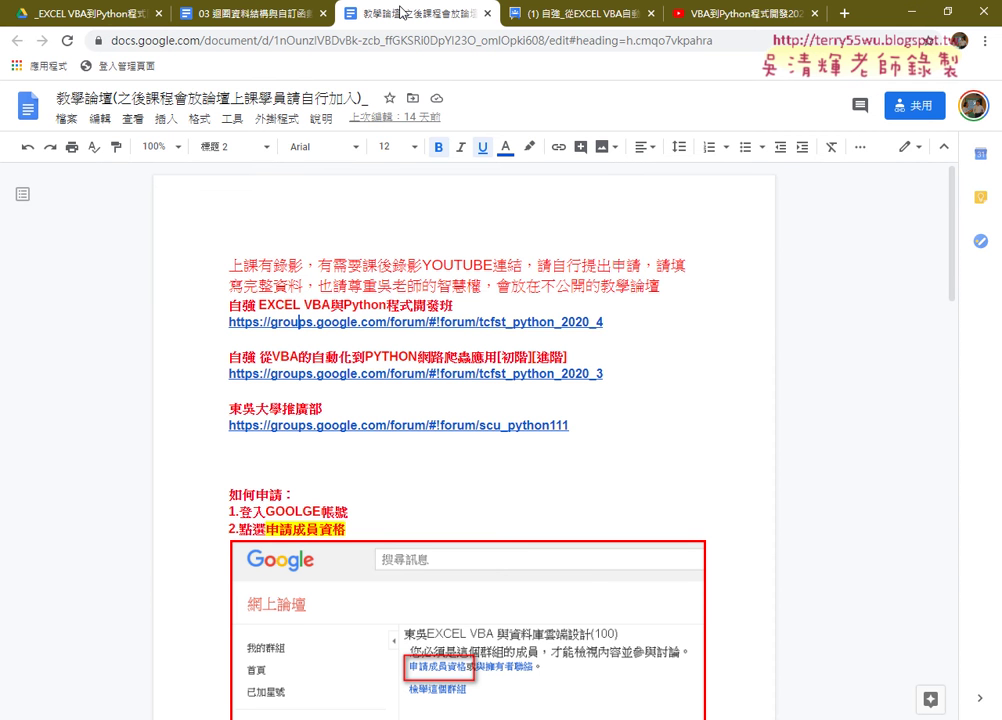
Open the second-lesson topic's full post from the forum list and highlight lessons 01–08.
click(540, 18)
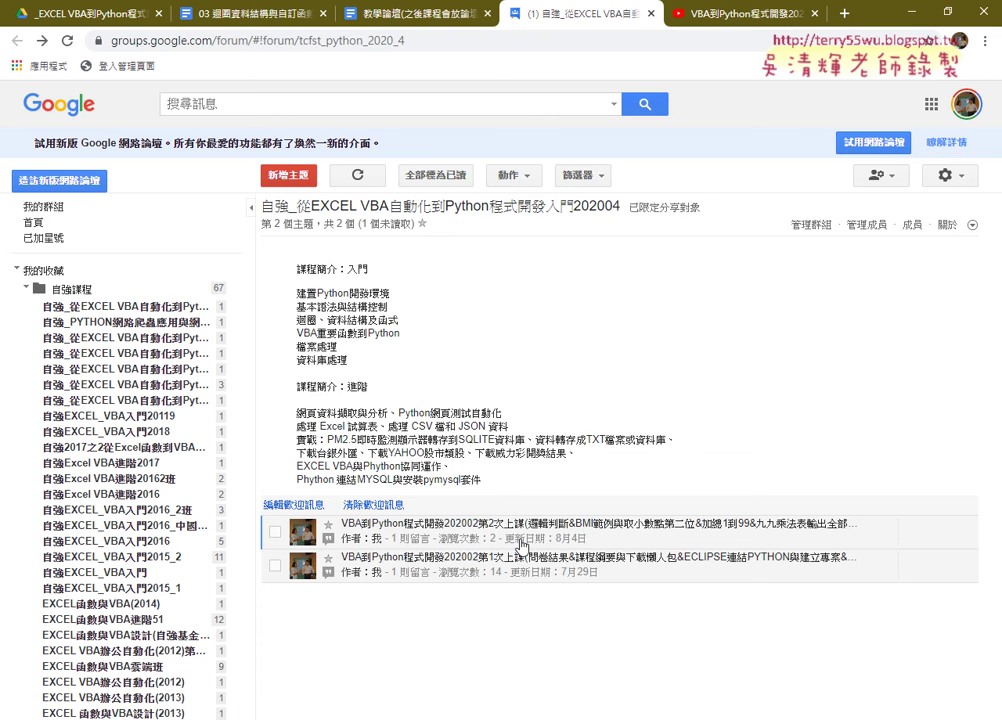
click(521, 546)
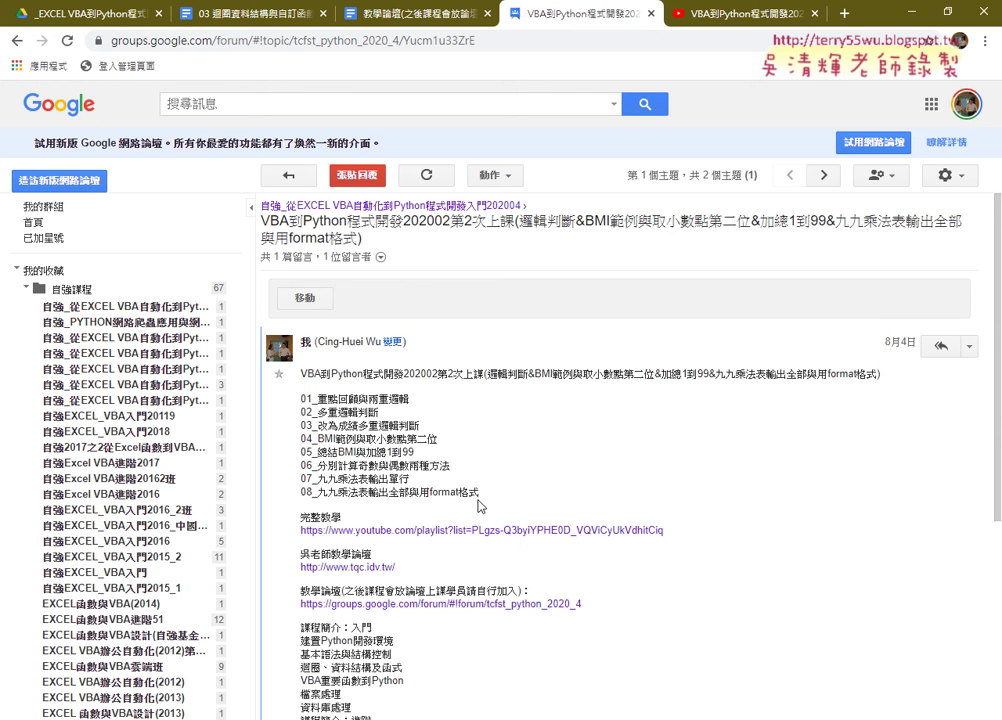
drag(479, 500, 297, 397)
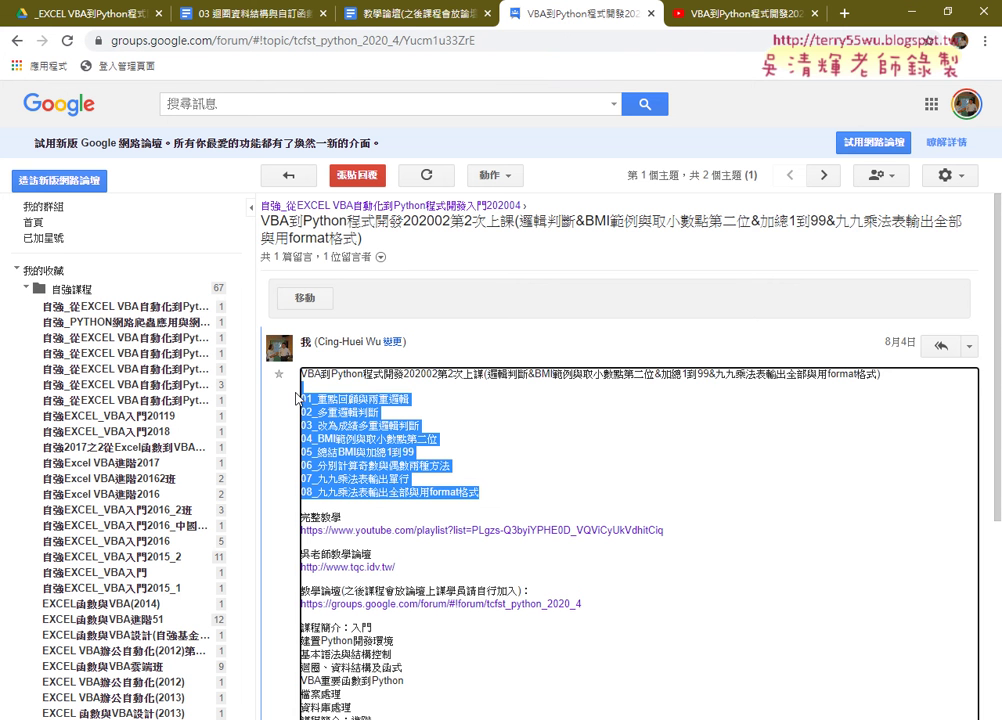
Open the post's YouTube playlist link and scroll through the eight lesson videos.
click(403, 540)
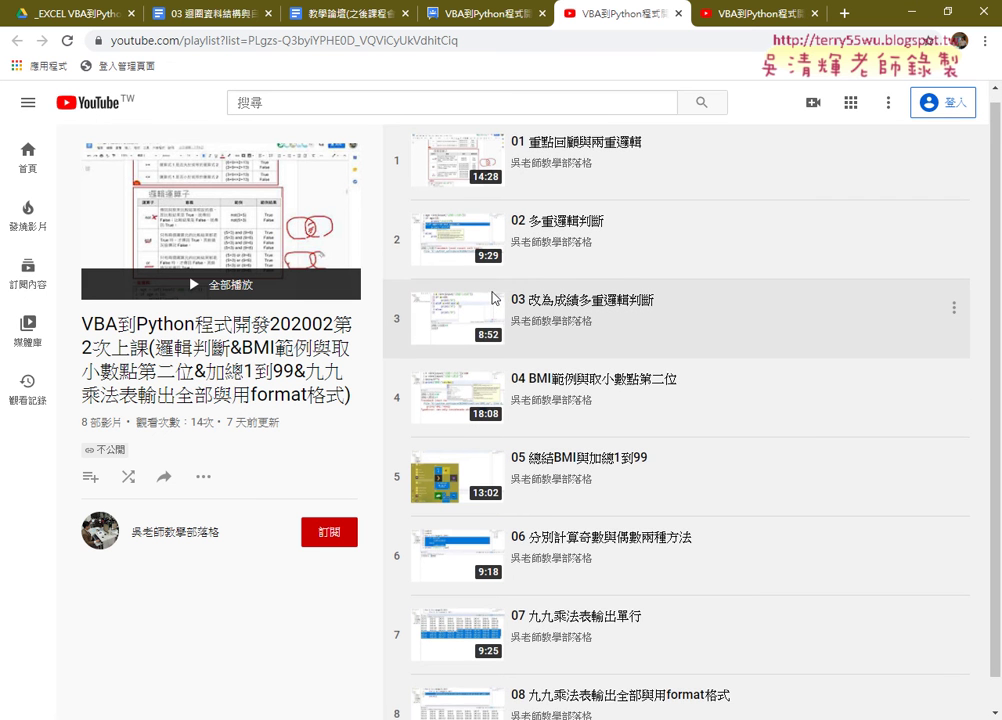
scroll(598, 404, down, 1)
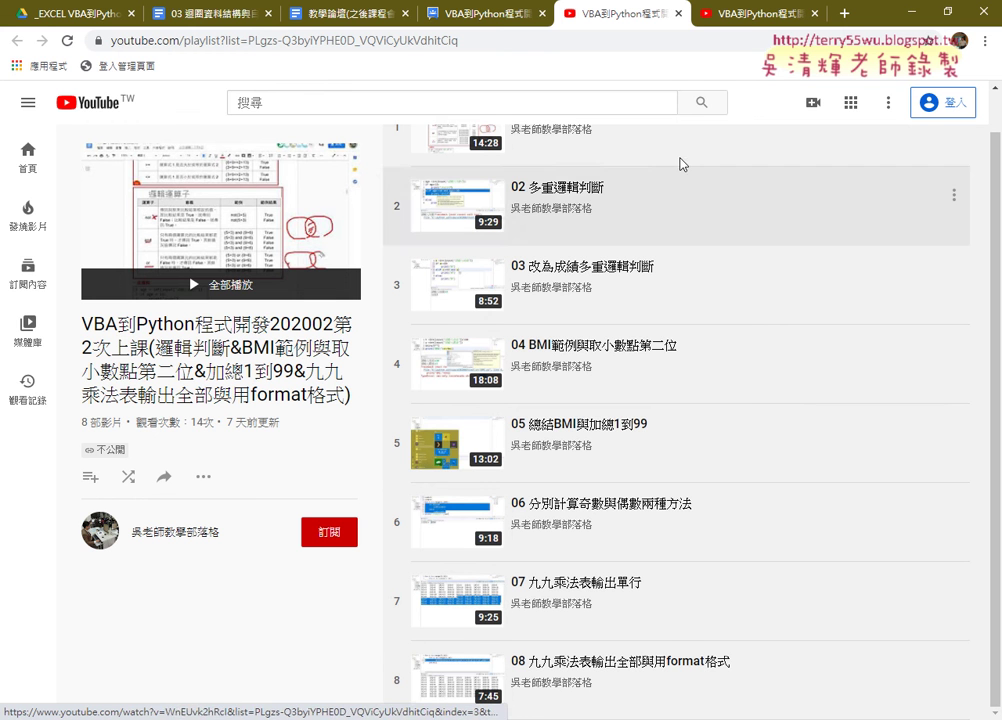
click(678, 13)
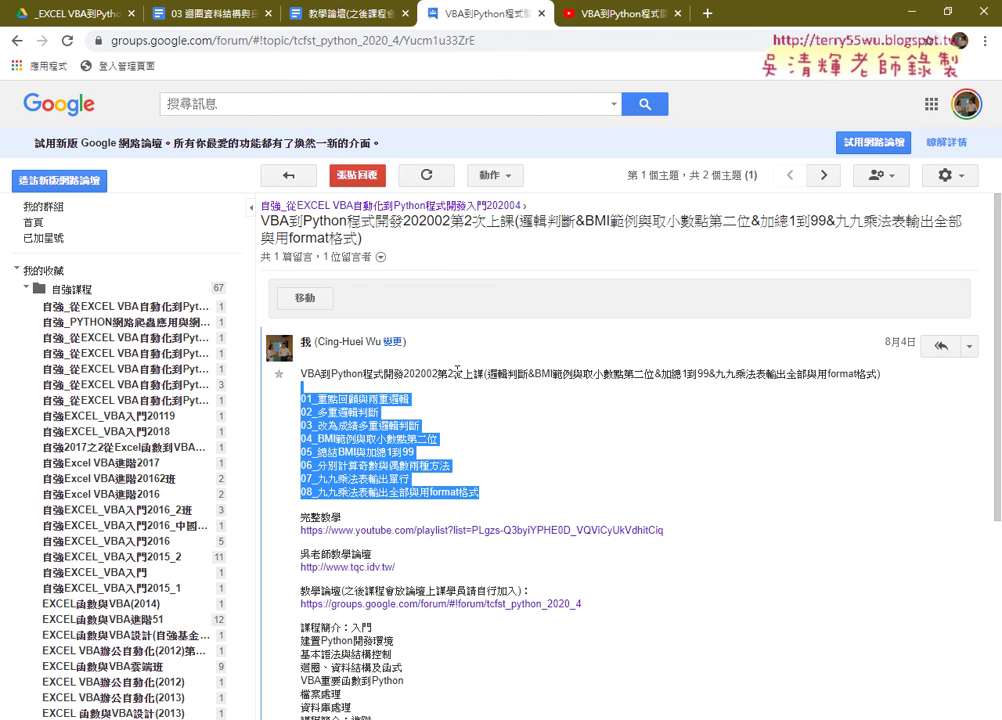
click(492, 494)
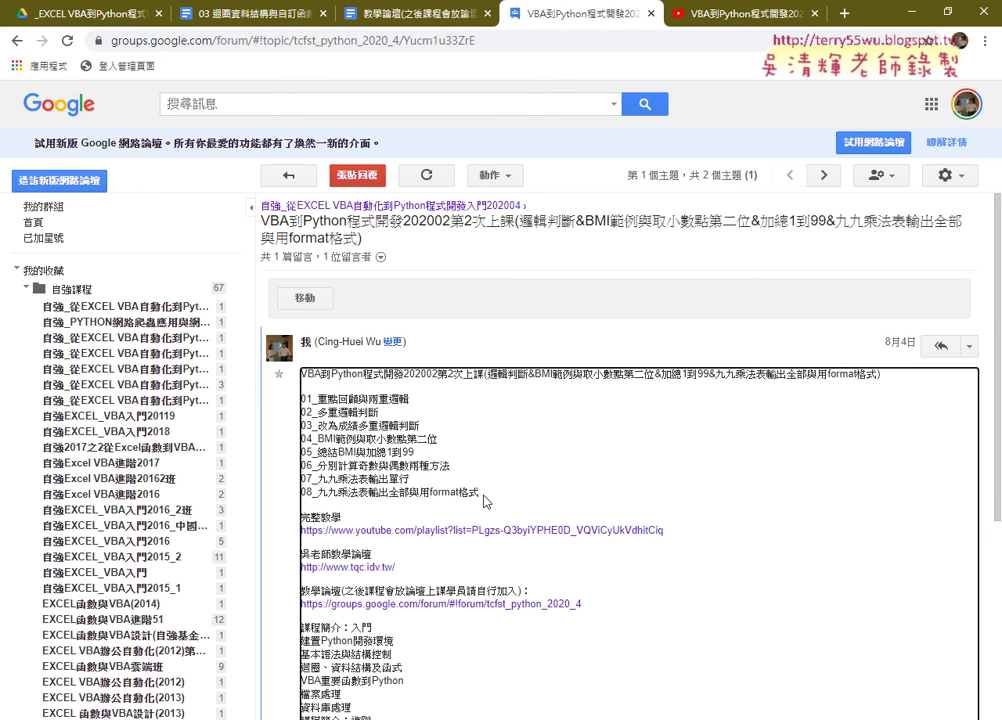
shift+click(422, 494)
drag(338, 426, 421, 426)
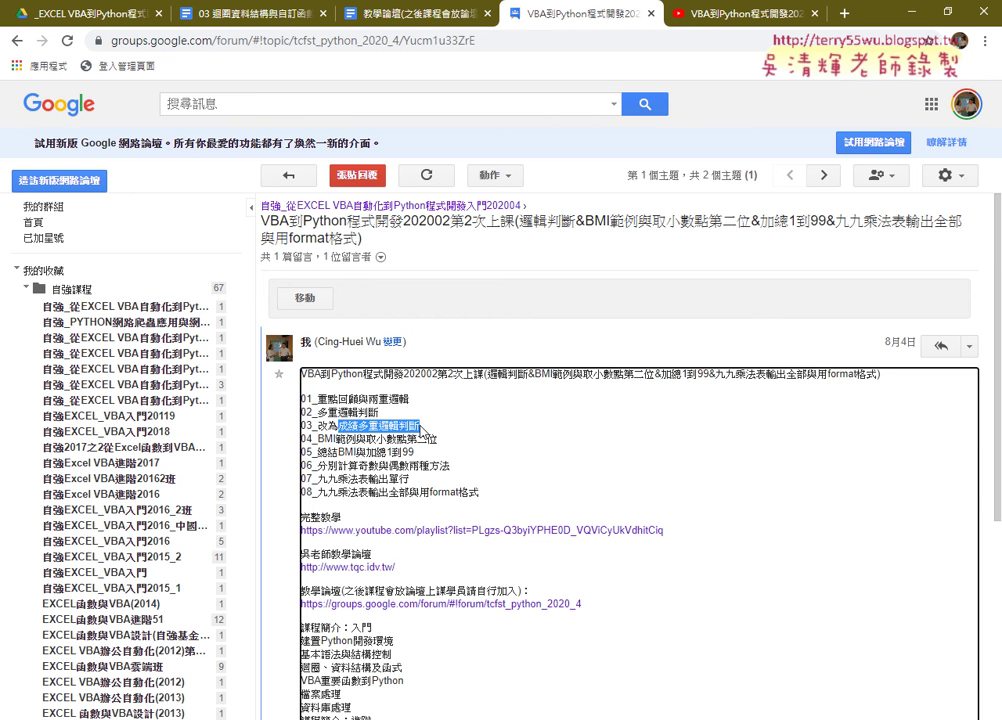
click(391, 440)
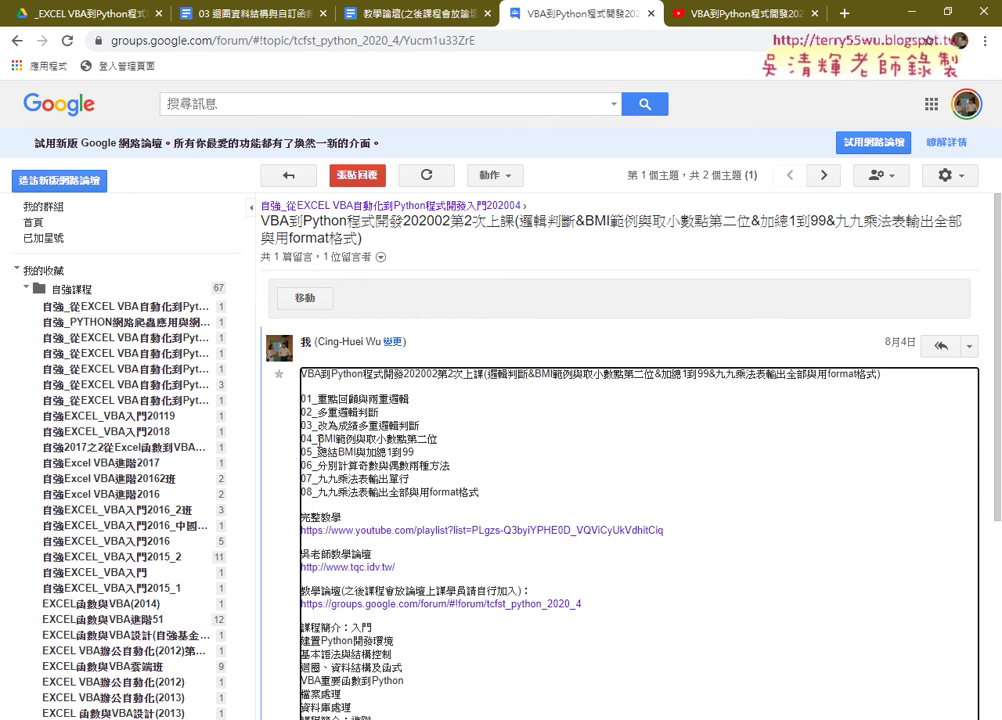
drag(318, 439, 342, 439)
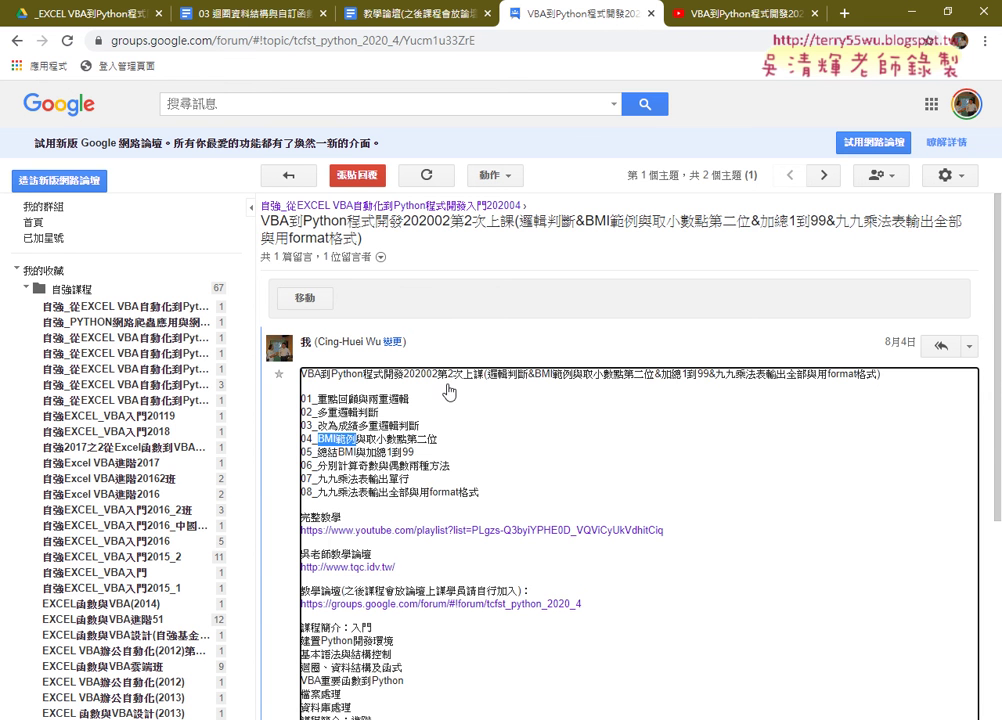
Search Google for BMI, open the BMI值計算器 page, and highlight the <18.5 and 18.5–24 rows.
click(845, 14)
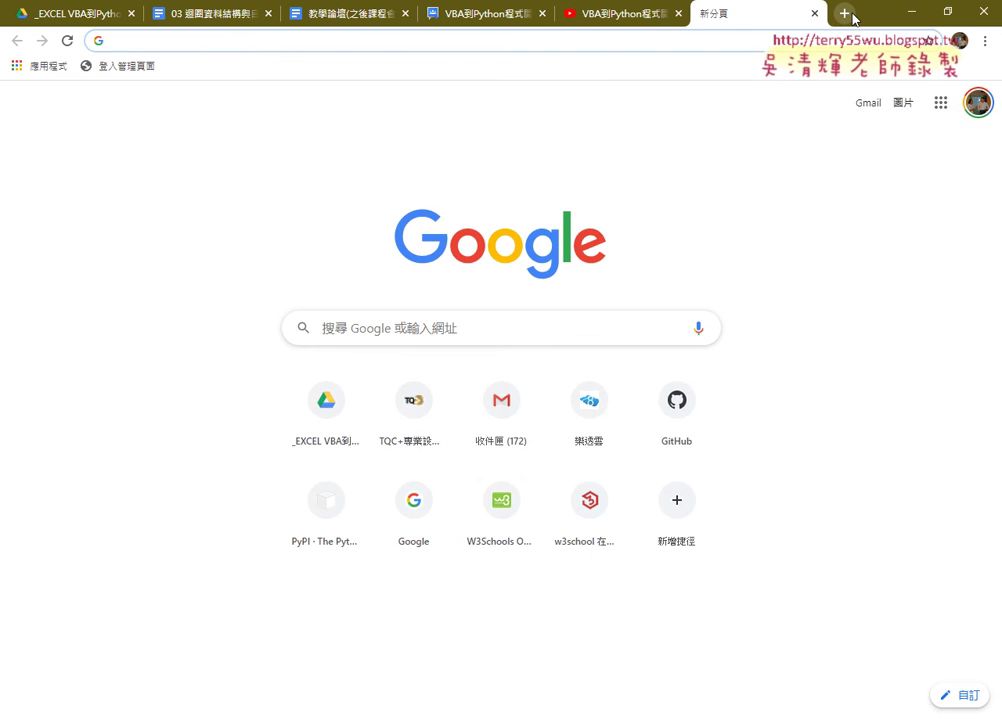
text(BM)
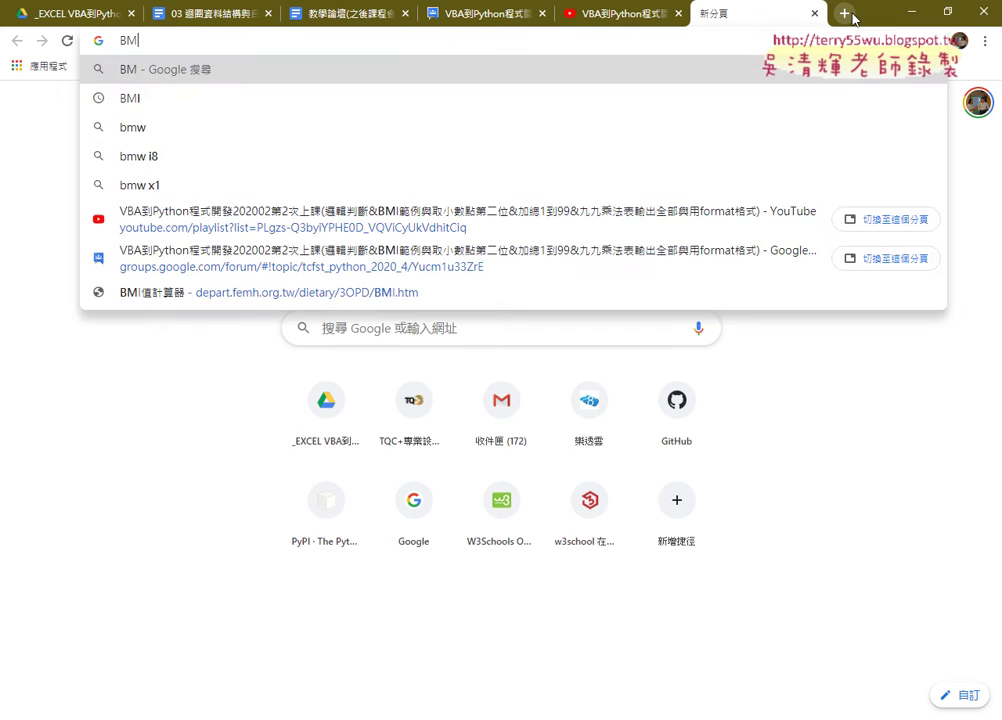
text(I)
key(Return)
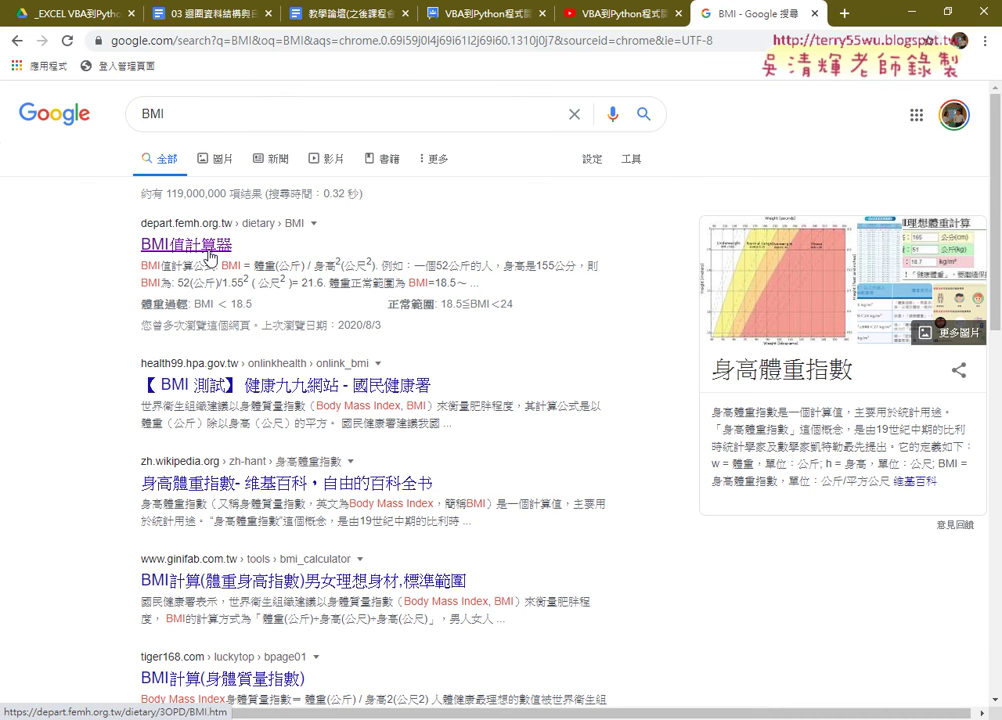
click(170, 247)
scroll(537, 309, down, 3)
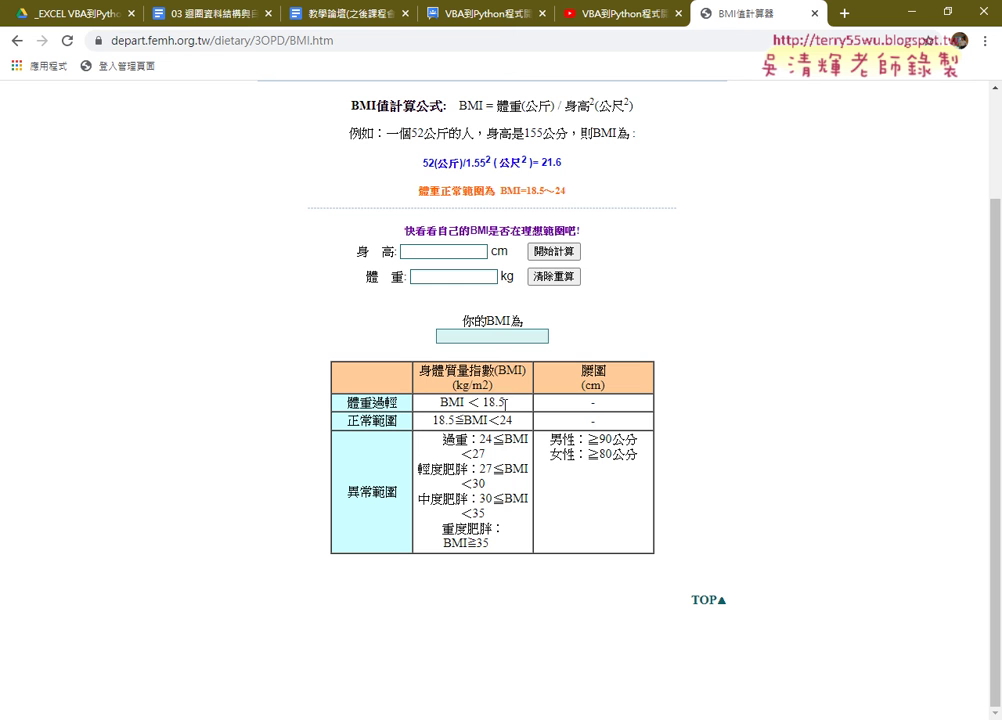
drag(344, 401, 511, 407)
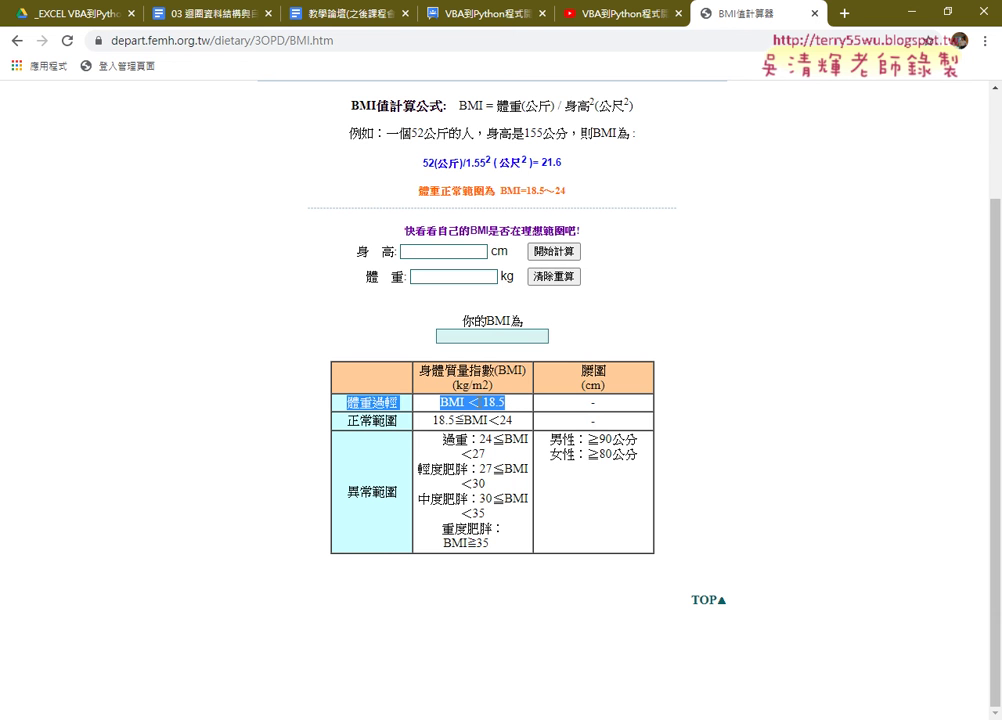
drag(432, 425, 520, 428)
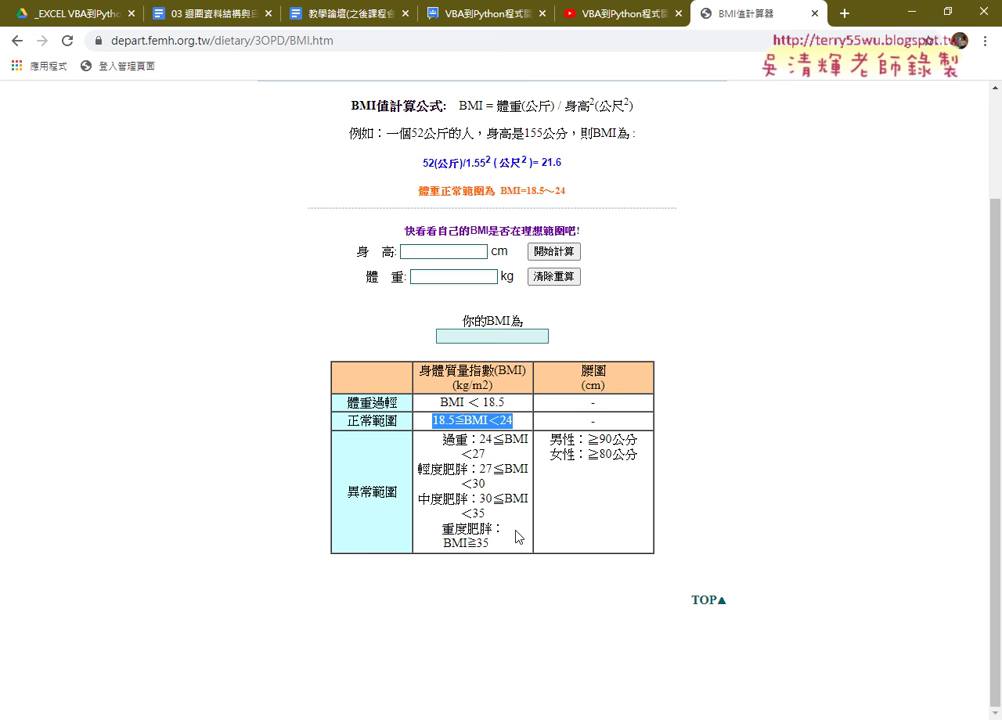
Close the BMI tab, highlight the multiplication-table topic in the post, and return to the 03 notes.
click(815, 13)
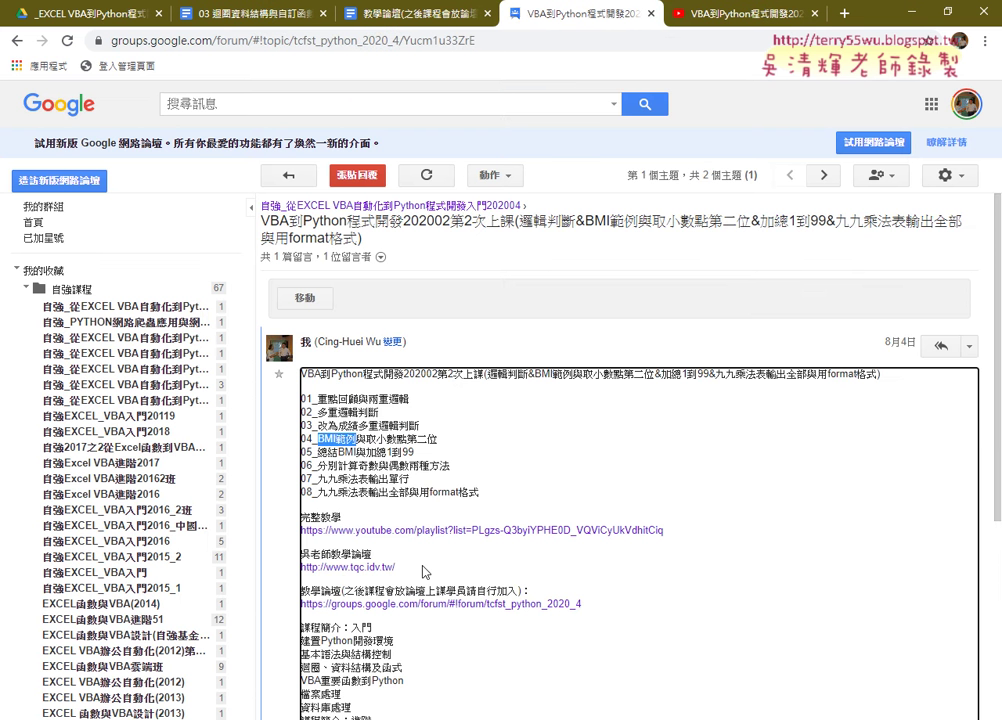
mouse_move(317, 479)
mouse_down()
mouse_move(407, 481)
mouse_move(488, 503)
mouse_up()
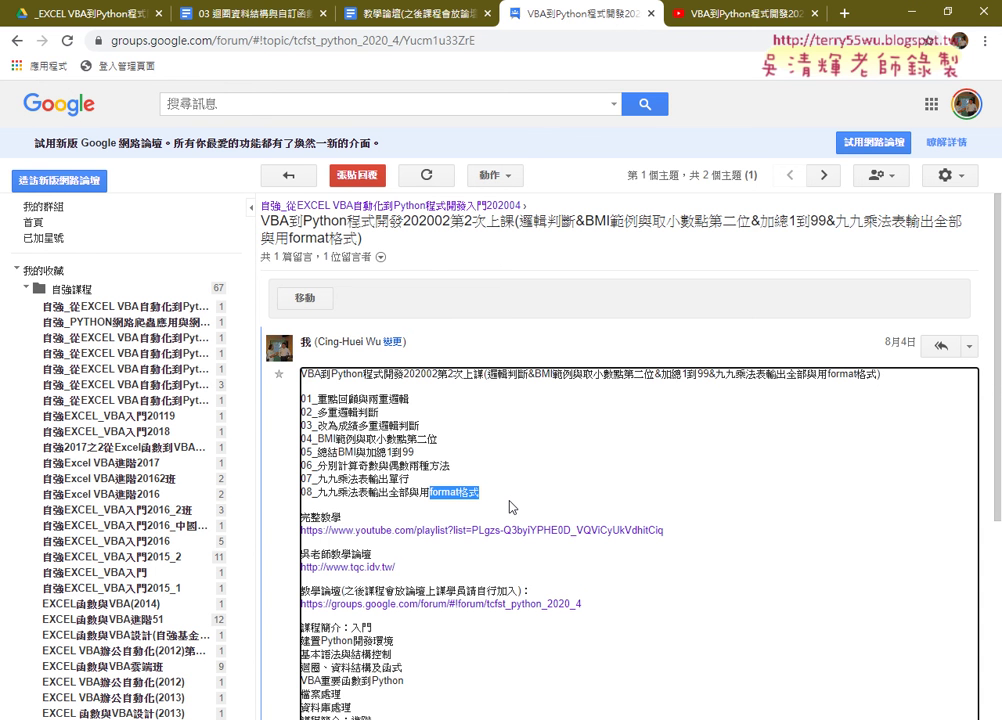
click(222, 21)
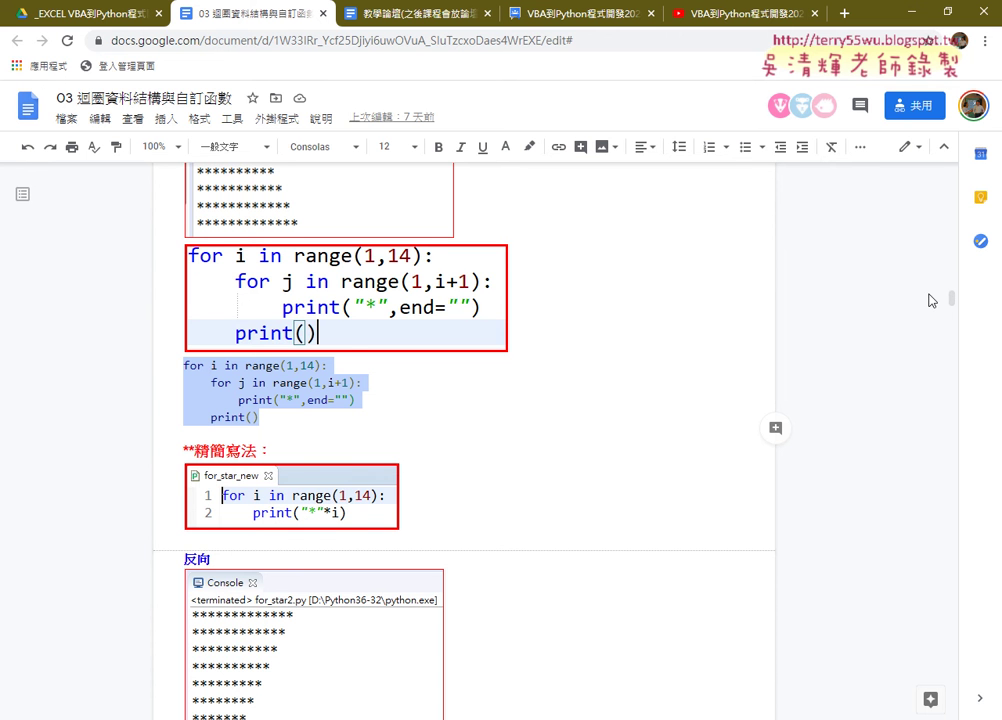
Scroll the notes up to the 參考答案 and format-output multiplication-table code.
drag(955, 297, 953, 259)
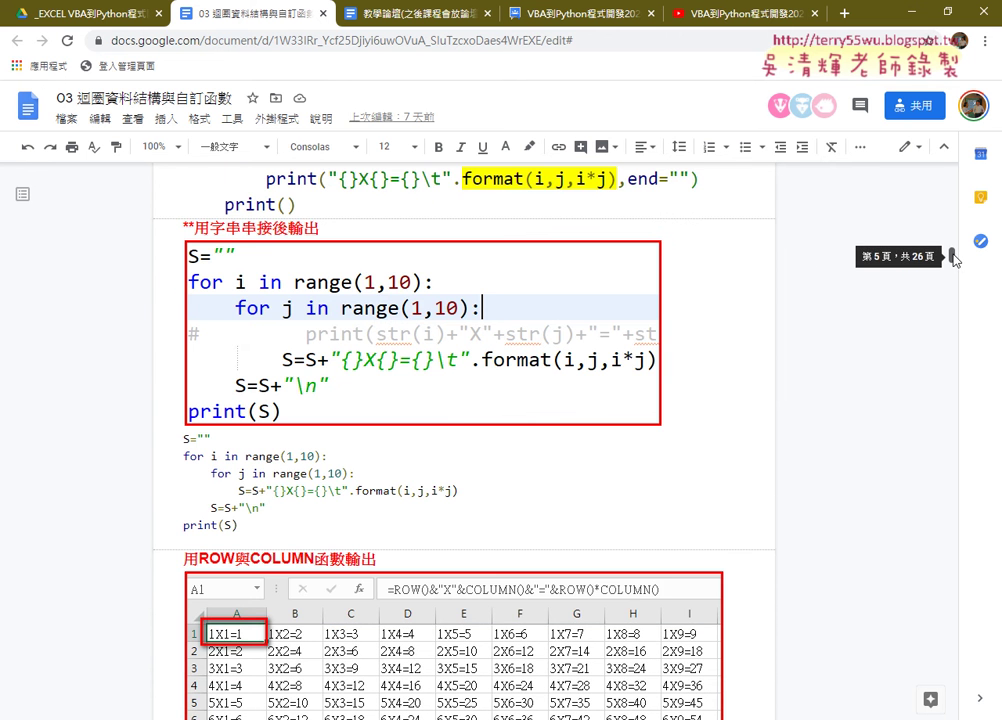
scroll(709, 284, up, 2)
scroll(709, 284, up, 3)
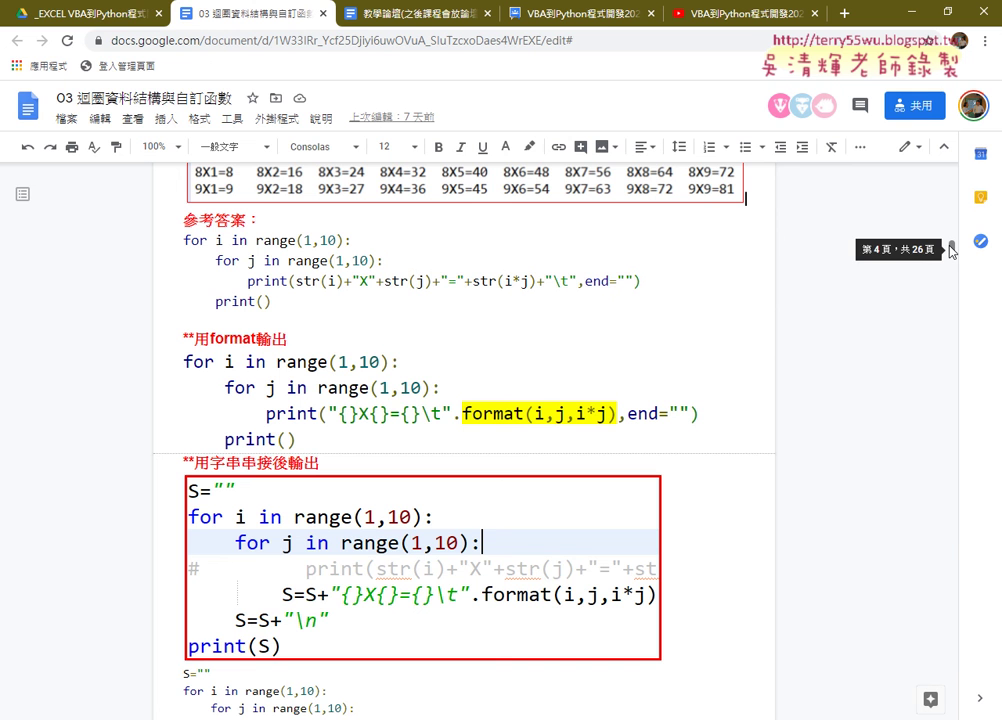
Locate the 03 notes in Drive's _雲端白板 folder, then highlight str(i) in the reference answer.
click(119, 20)
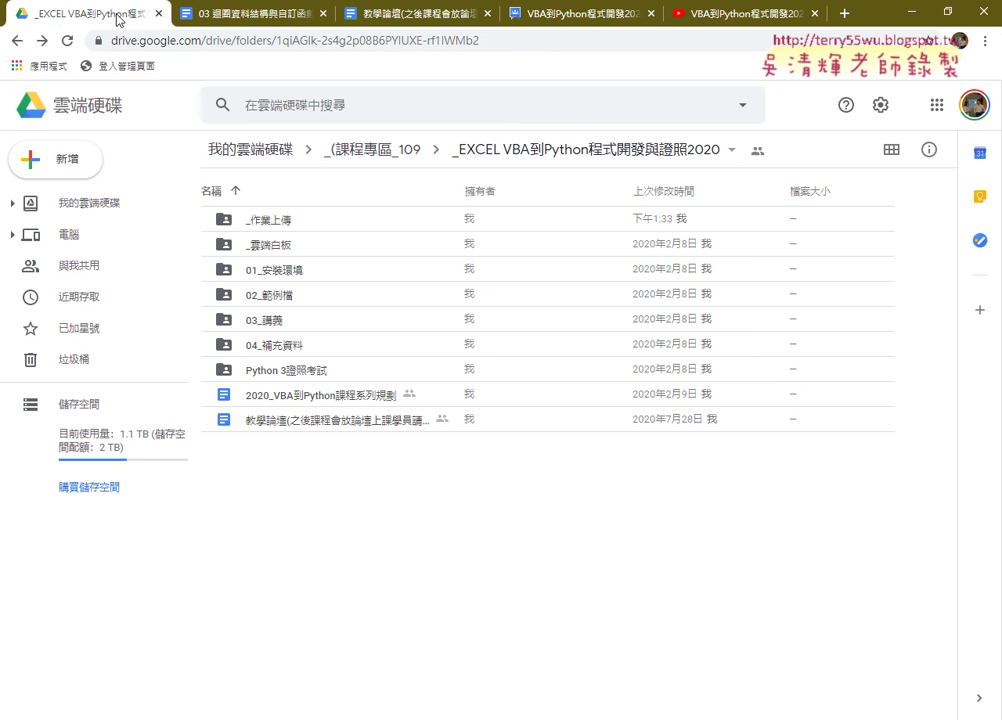
double_click(290, 251)
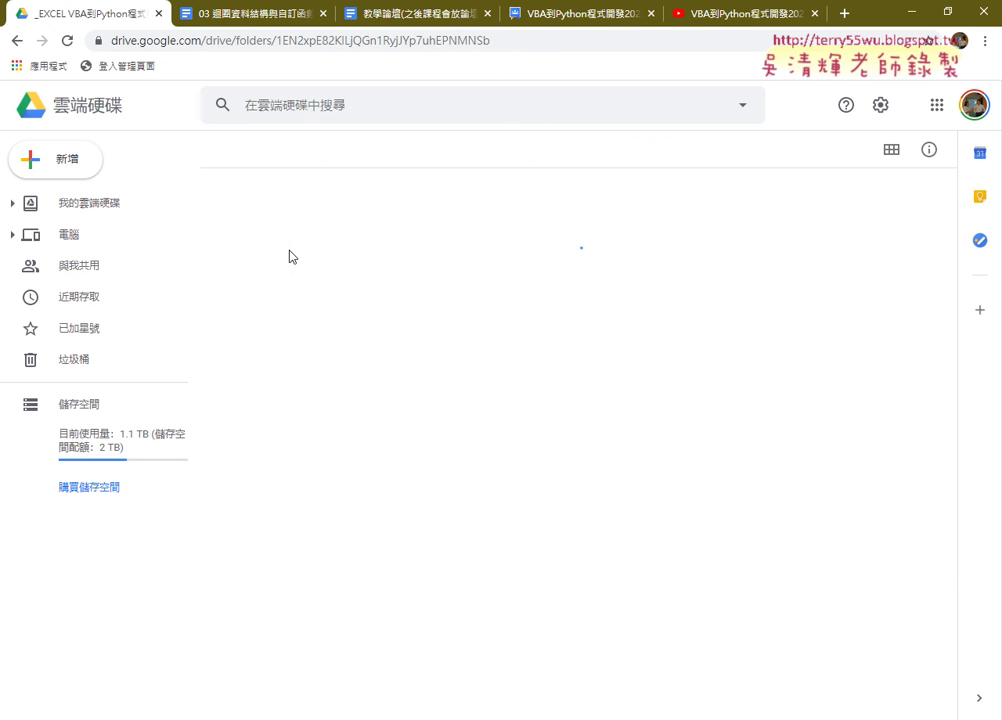
click(297, 326)
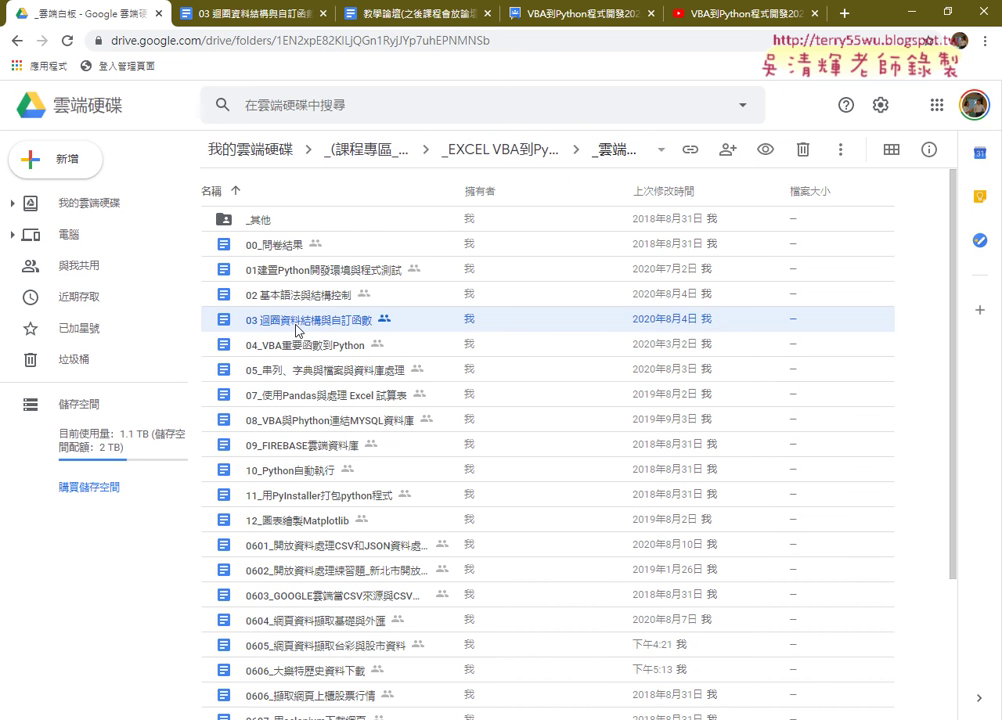
click(196, 22)
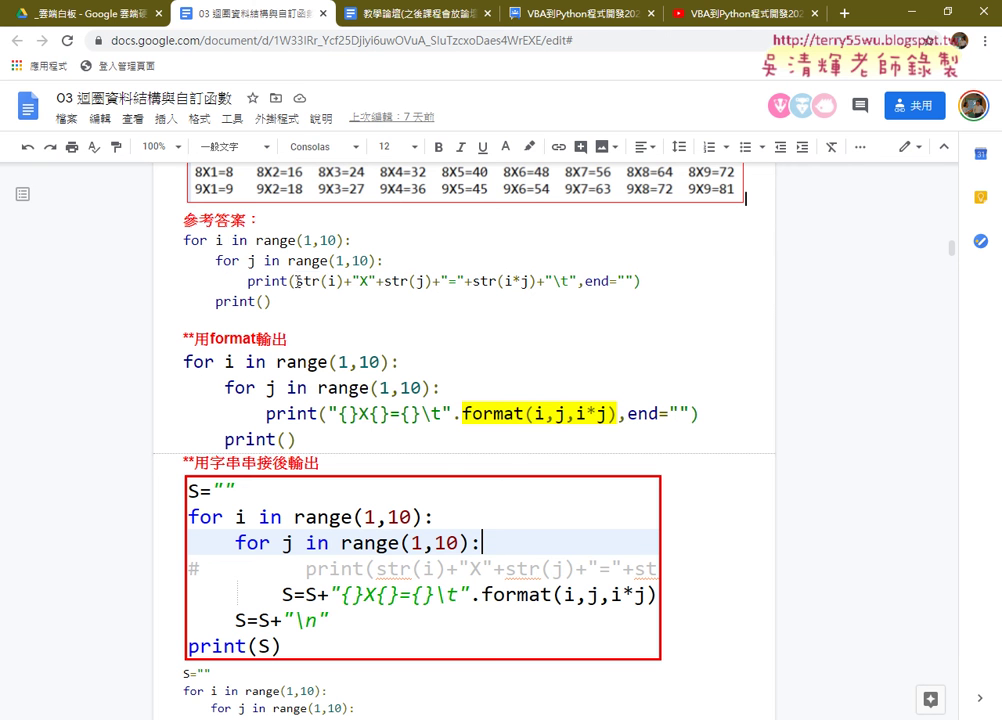
drag(296, 281, 344, 281)
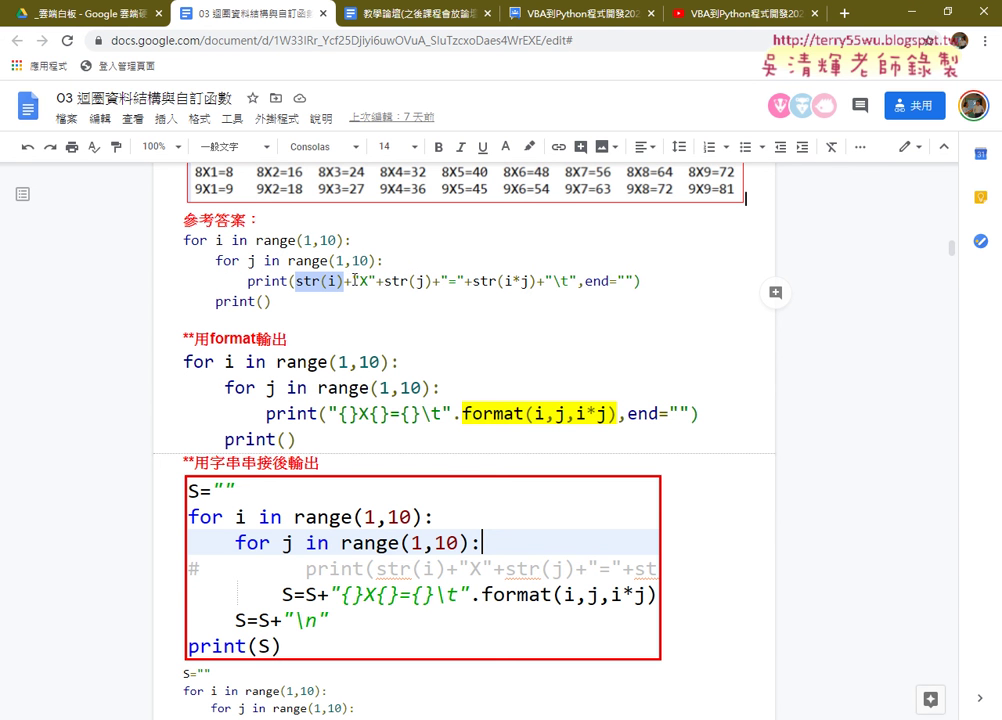
drag(351, 281, 377, 281)
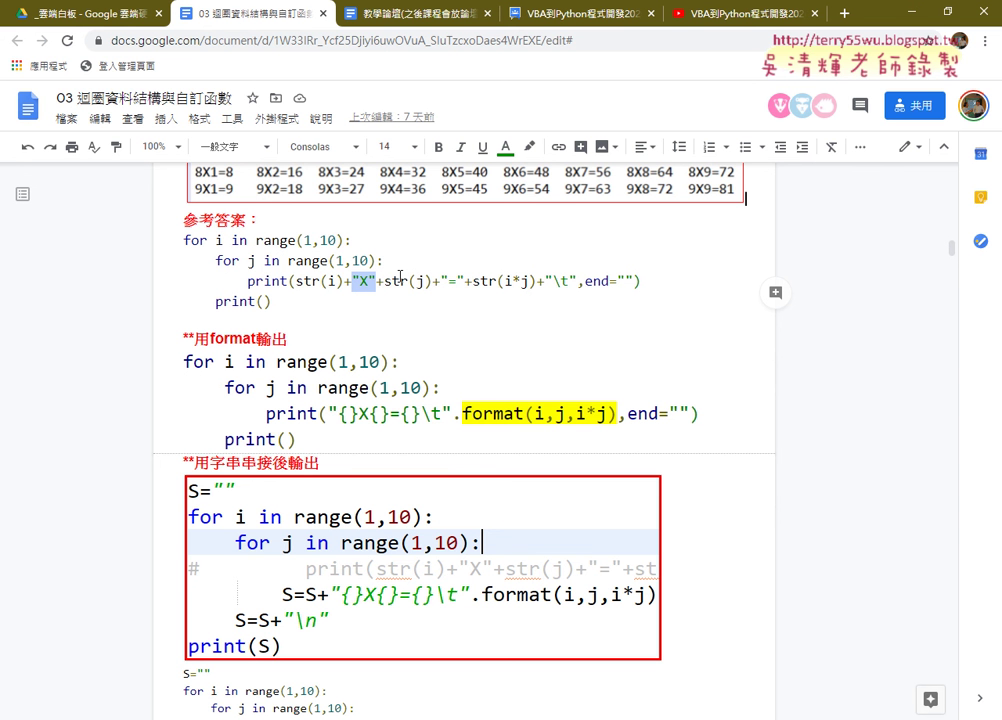
drag(384, 281, 537, 281)
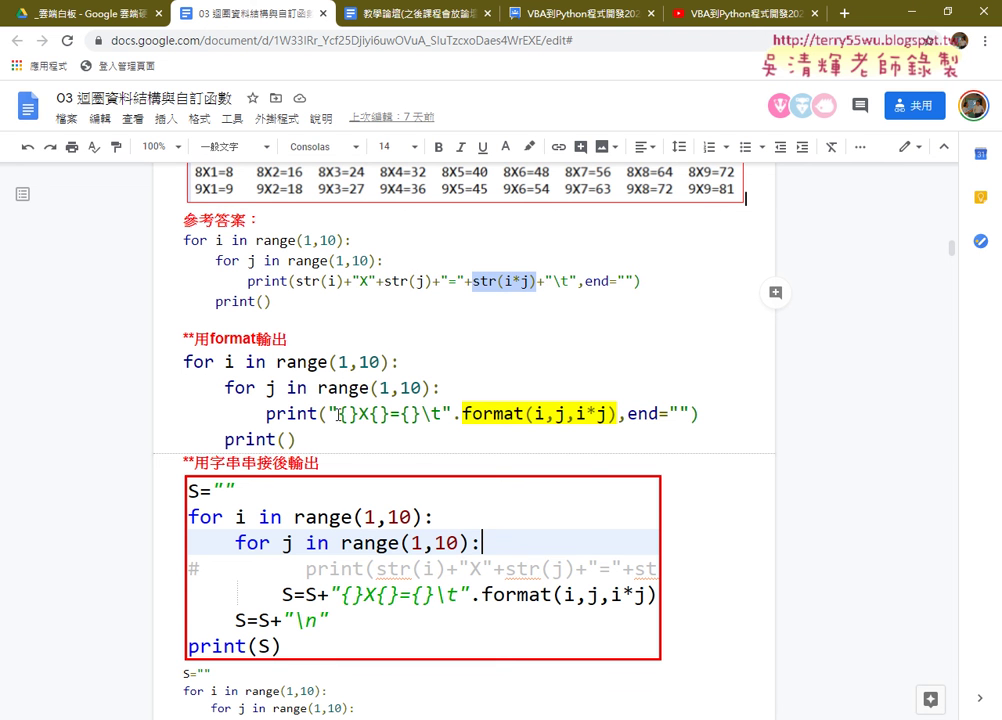
drag(328, 413, 452, 413)
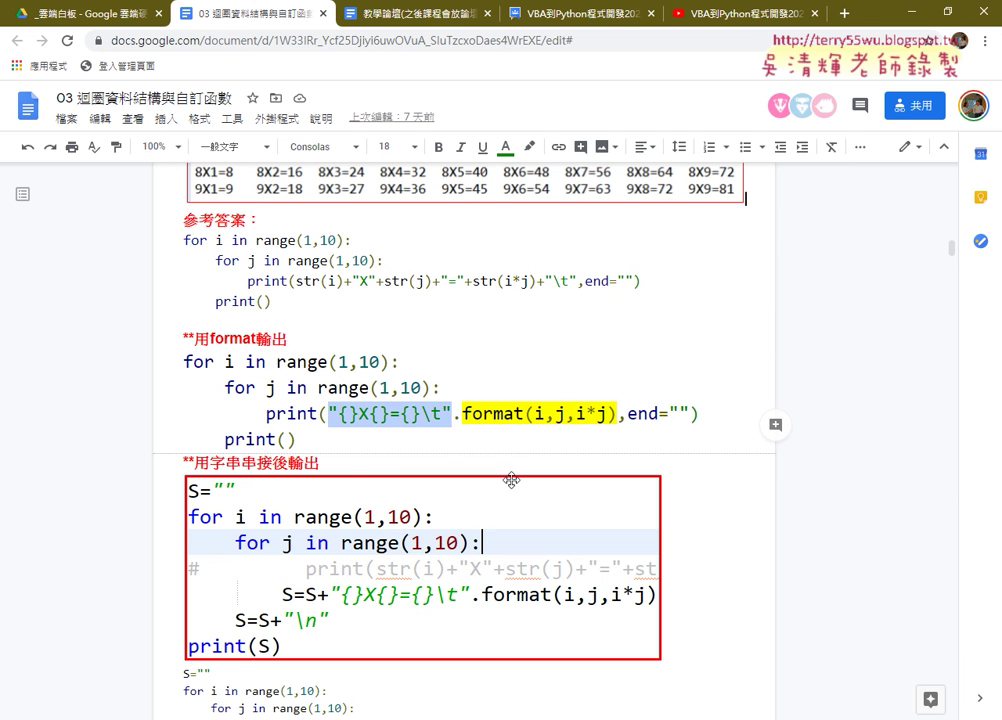
click(454, 414)
drag(454, 414, 527, 424)
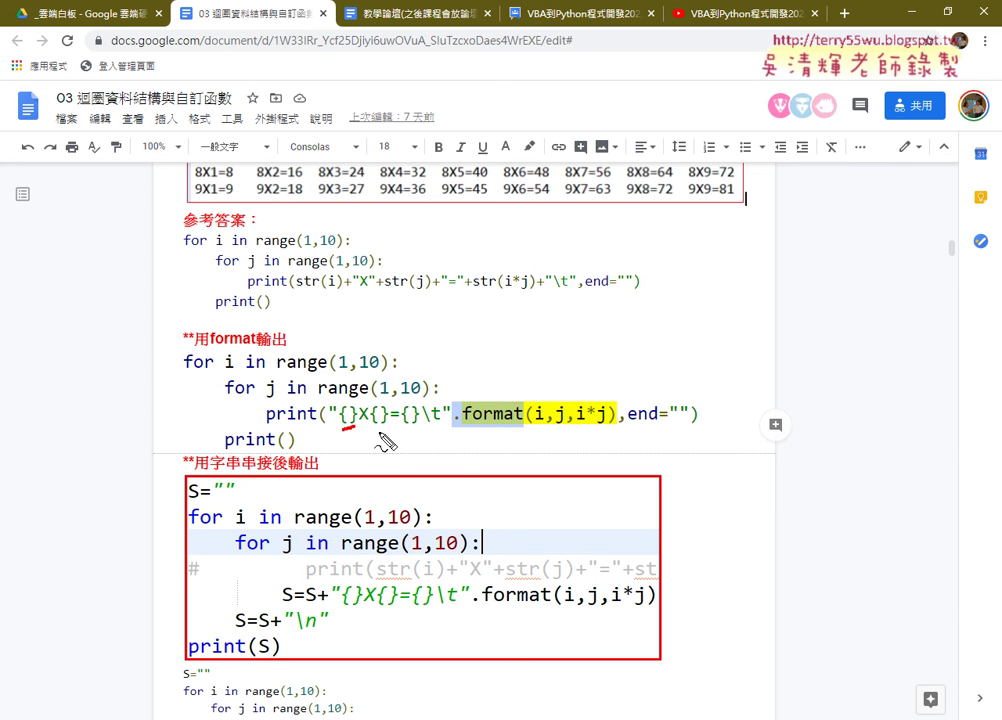
drag(373, 422, 418, 421)
mouse_move(531, 429)
mouse_down()
mouse_move(547, 424)
mouse_move(352, 412)
mouse_move(374, 409)
mouse_up()
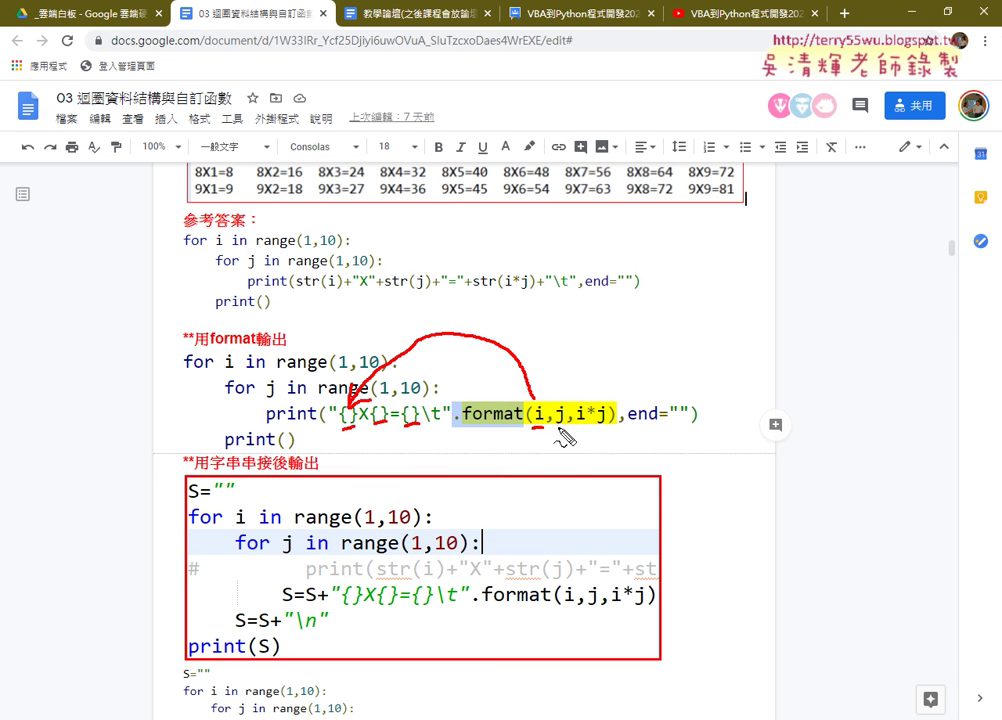
mouse_move(562, 424)
mouse_down()
mouse_move(500, 471)
mouse_move(418, 432)
mouse_up()
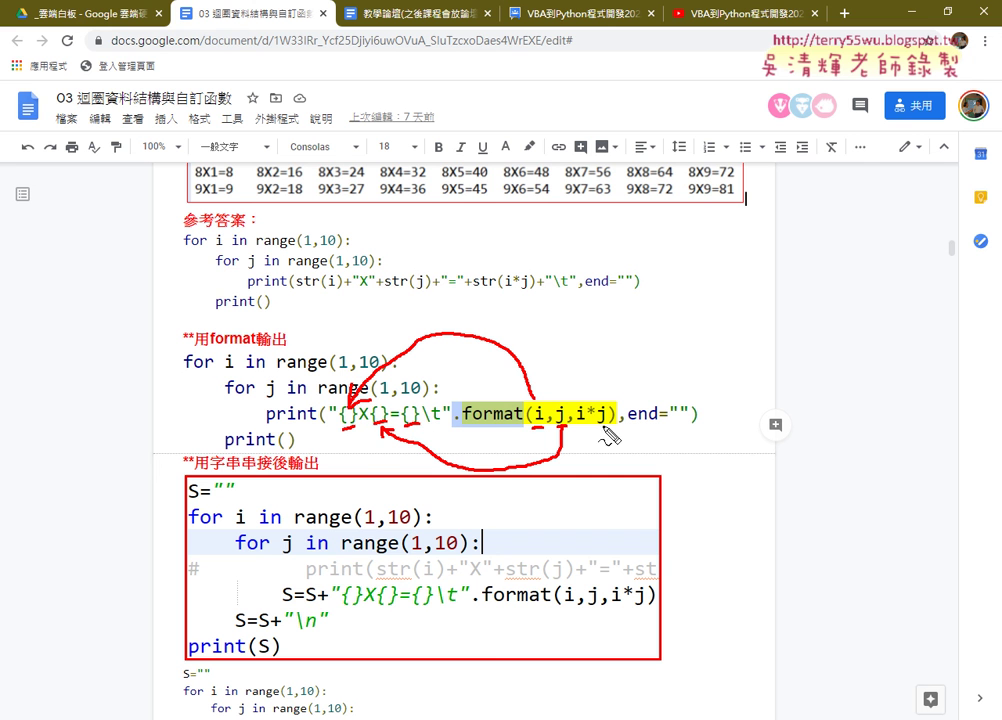
drag(595, 400, 437, 403)
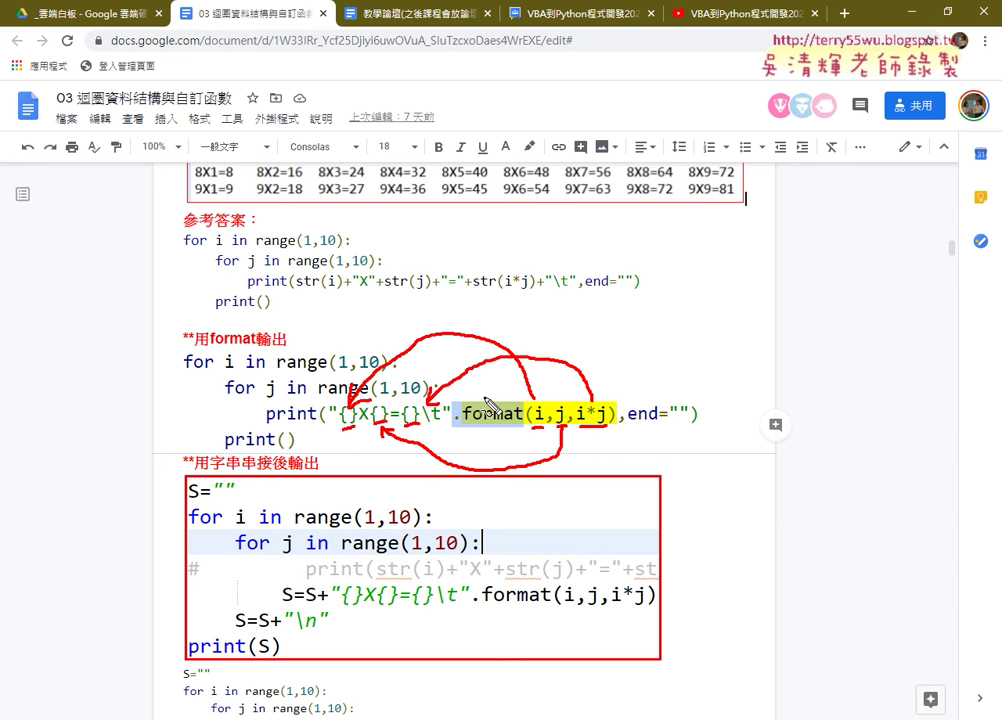
key(Escape)
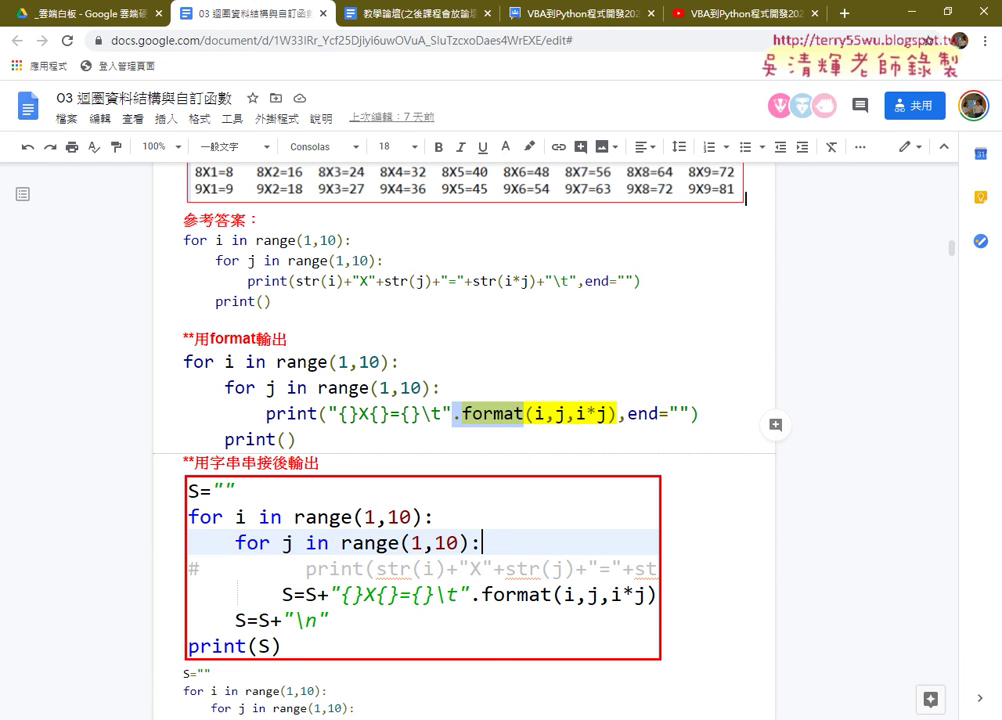
key(alt+Tab)
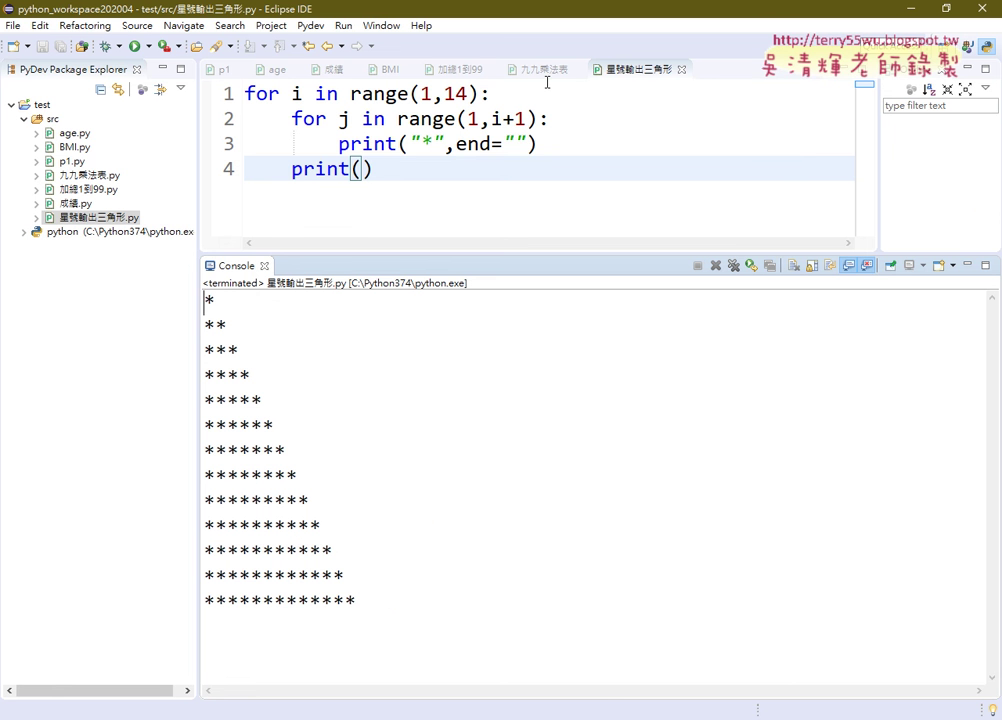
Run 九九乘法表.py in Eclipse, printing 1X1=1 through 9X9=81, and narrow the Package Explorer.
click(548, 76)
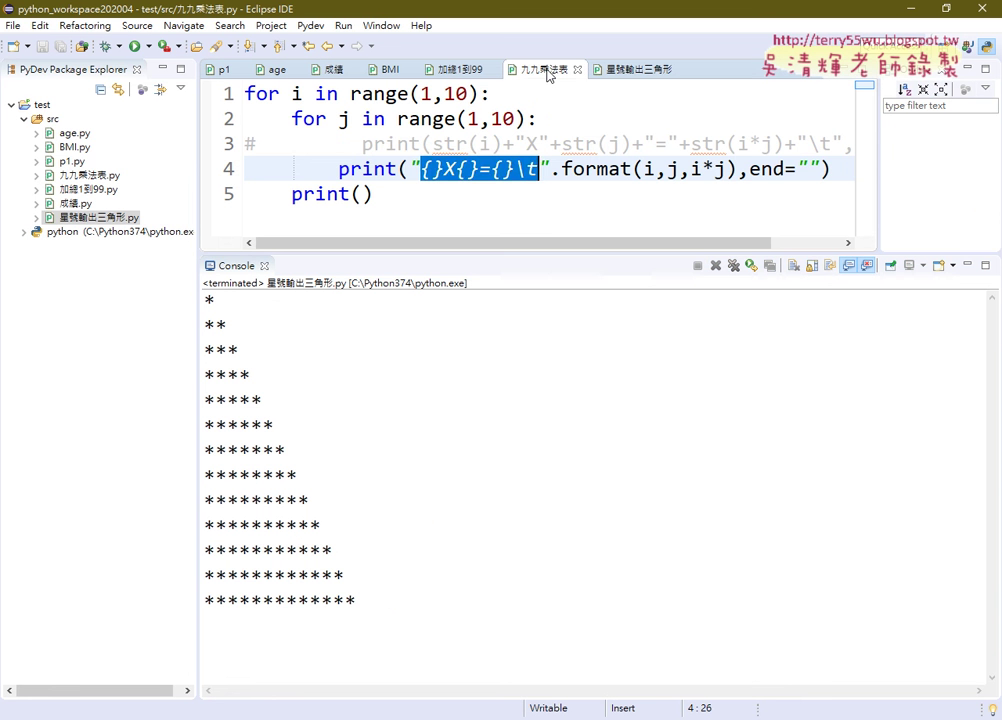
click(527, 169)
mouse_move(378, 195)
mouse_down()
mouse_move(291, 195)
mouse_move(830, 169)
mouse_up()
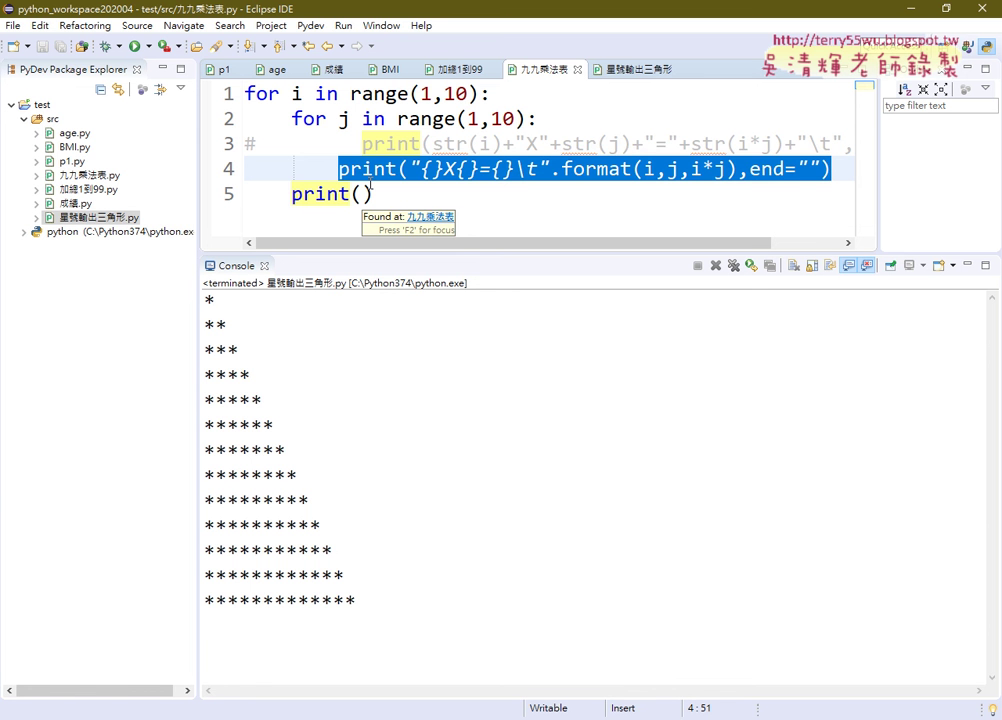
drag(372, 193, 291, 193)
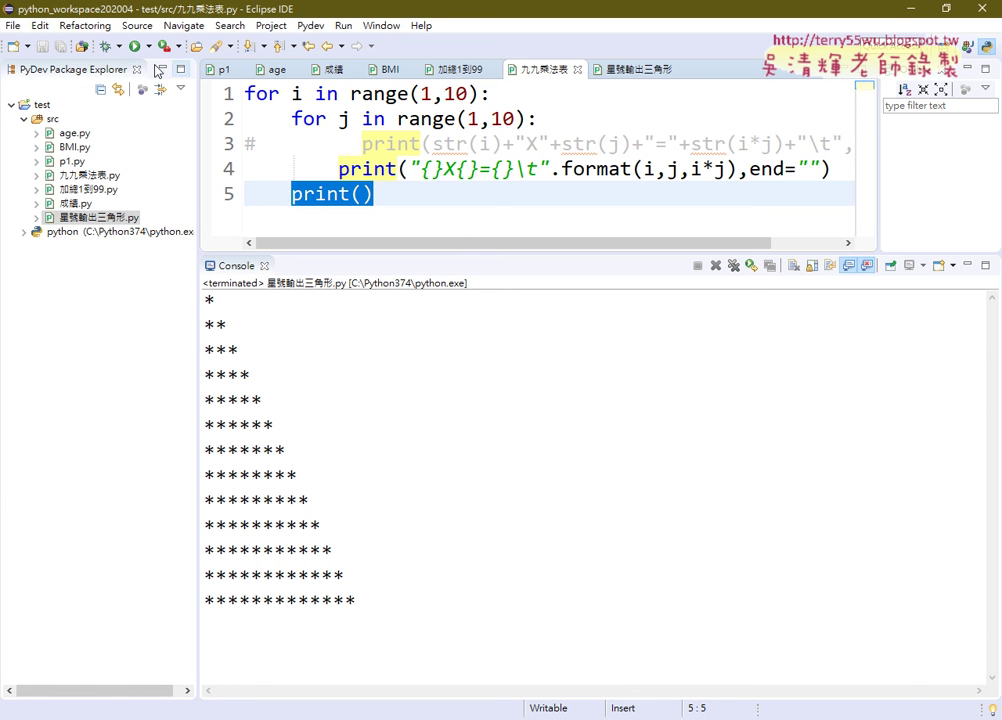
click(134, 46)
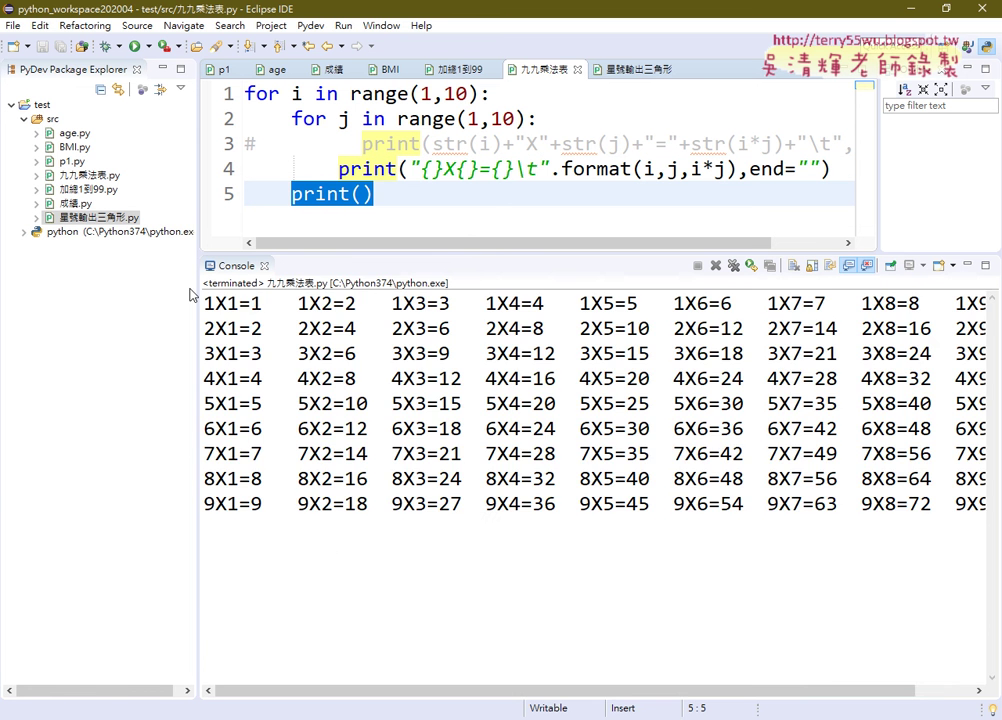
drag(196, 294, 104, 270)
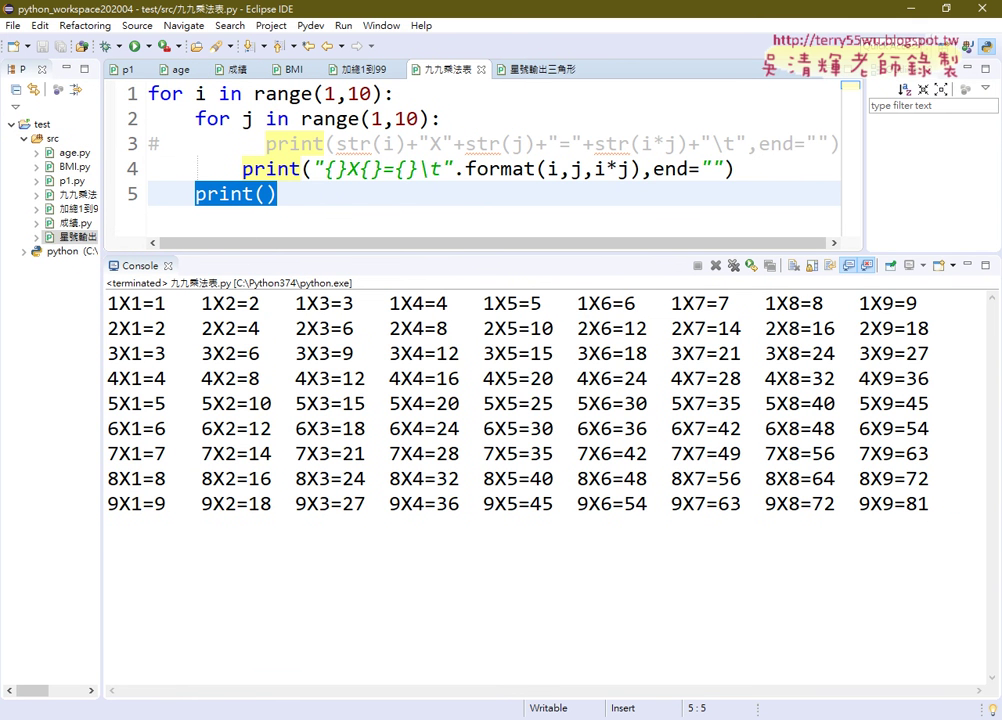
Back in the notes, scroll down and highlight the ROW and COLUMN section heading.
key(alt+Tab)
scroll(372, 480, down, 3)
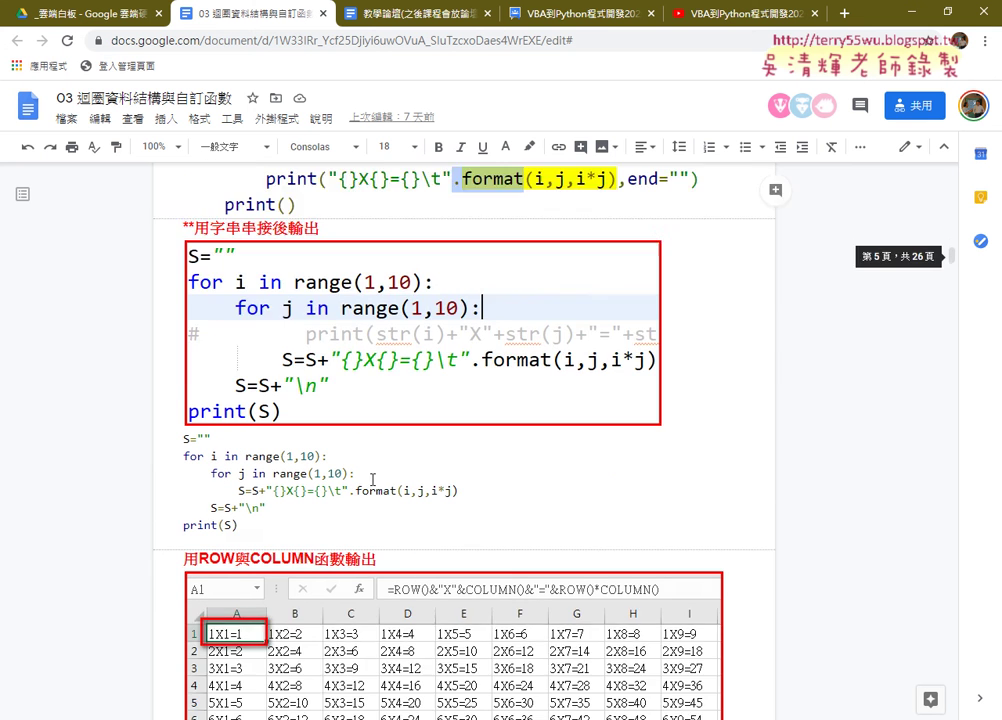
scroll(372, 480, down, 3)
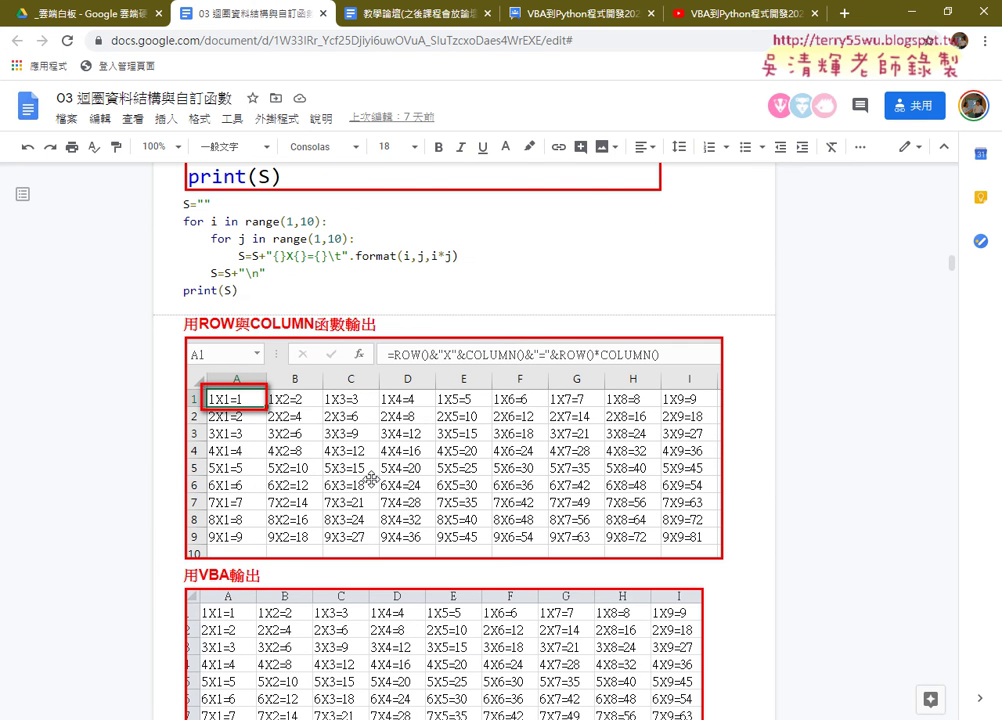
drag(199, 325, 368, 326)
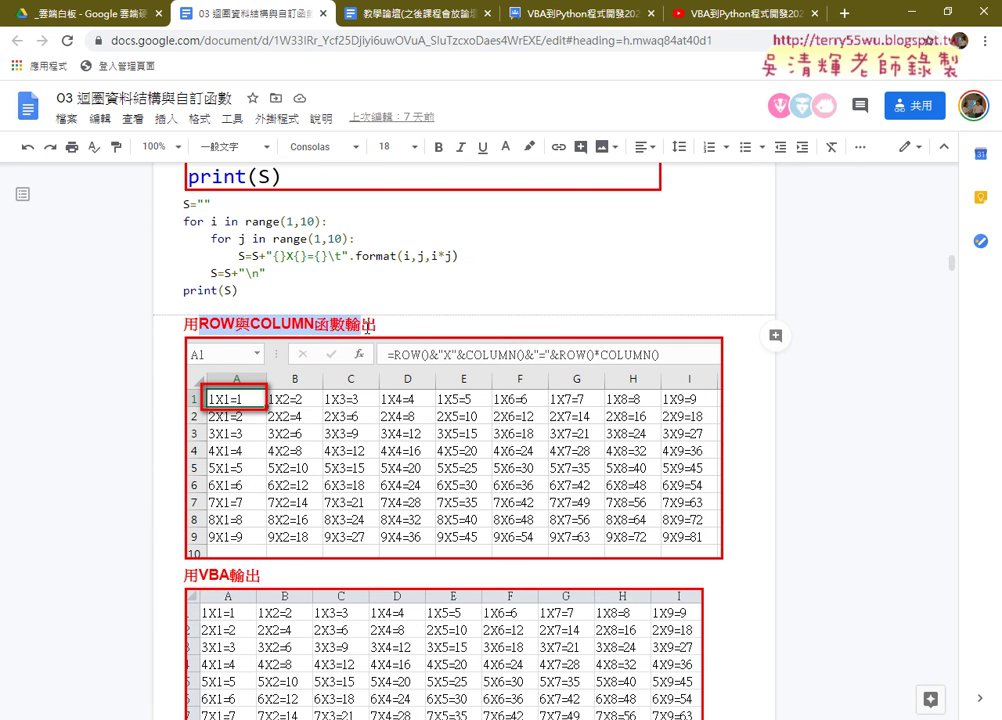
click(258, 328)
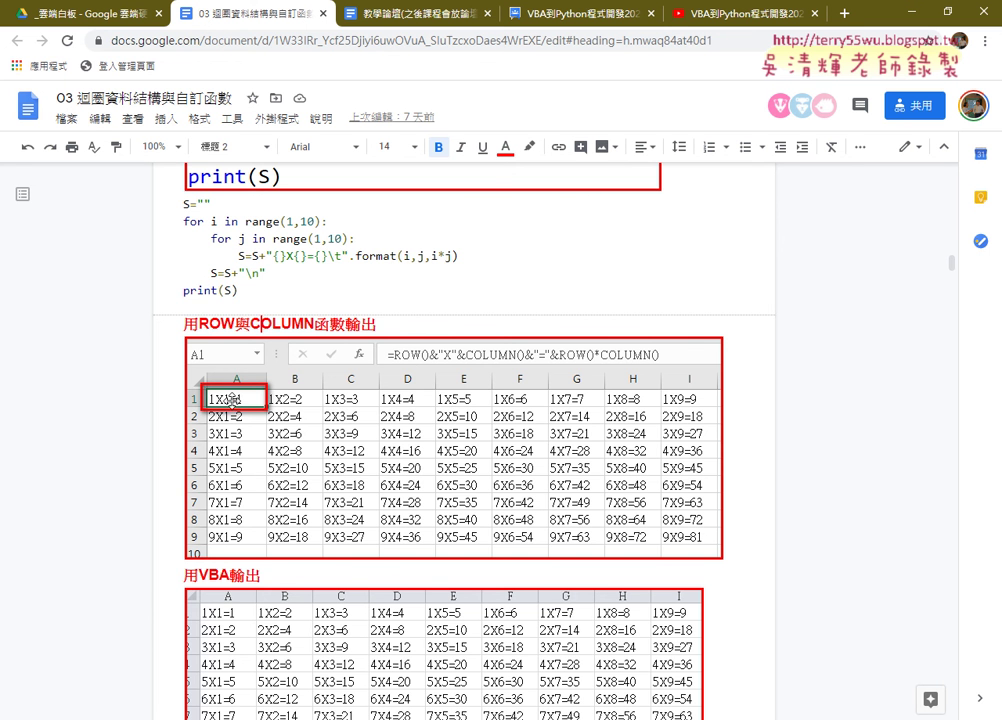
Highlight the VBA輸出 heading and the VBA multiplication-table code, then bring up the Start menu.
scroll(428, 289, down, 3)
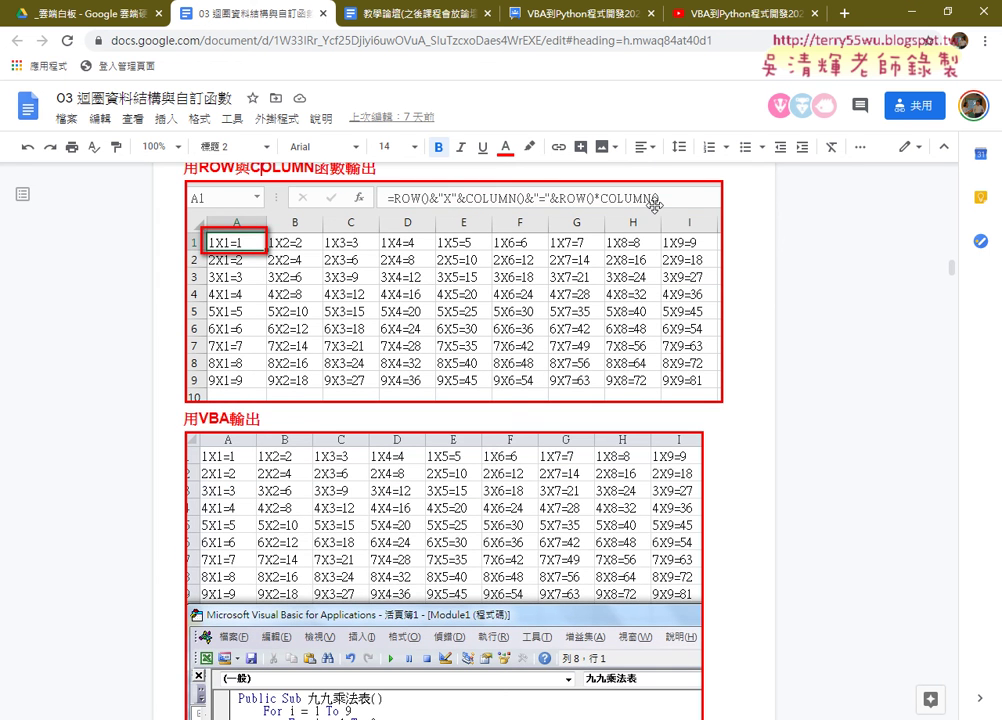
scroll(650, 279, down, 1)
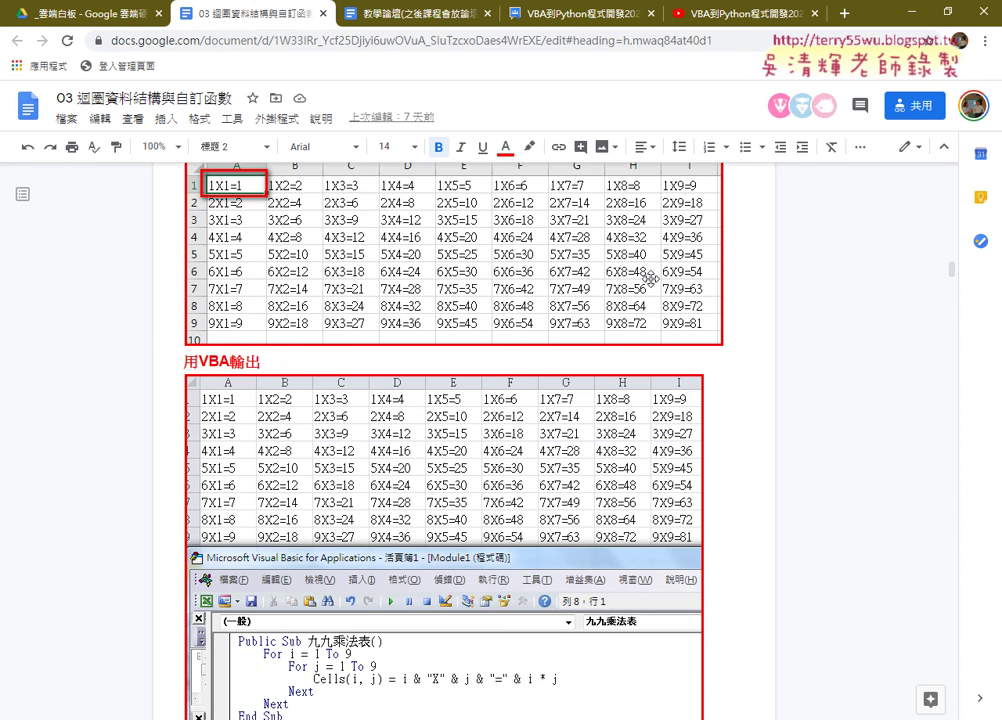
scroll(650, 279, down, 3)
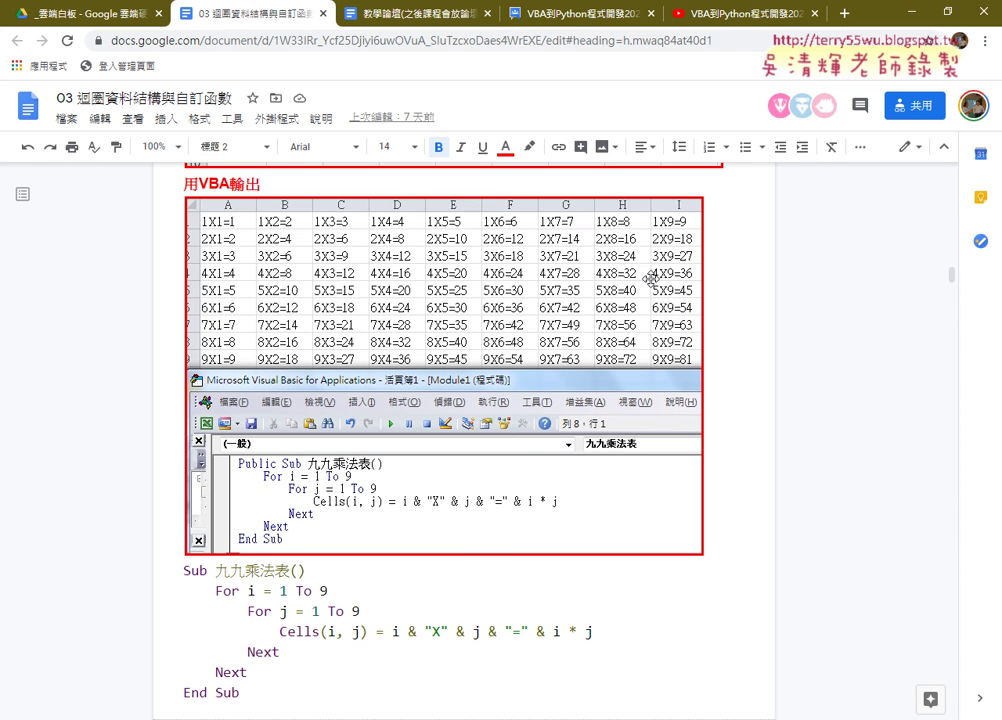
drag(198, 184, 262, 184)
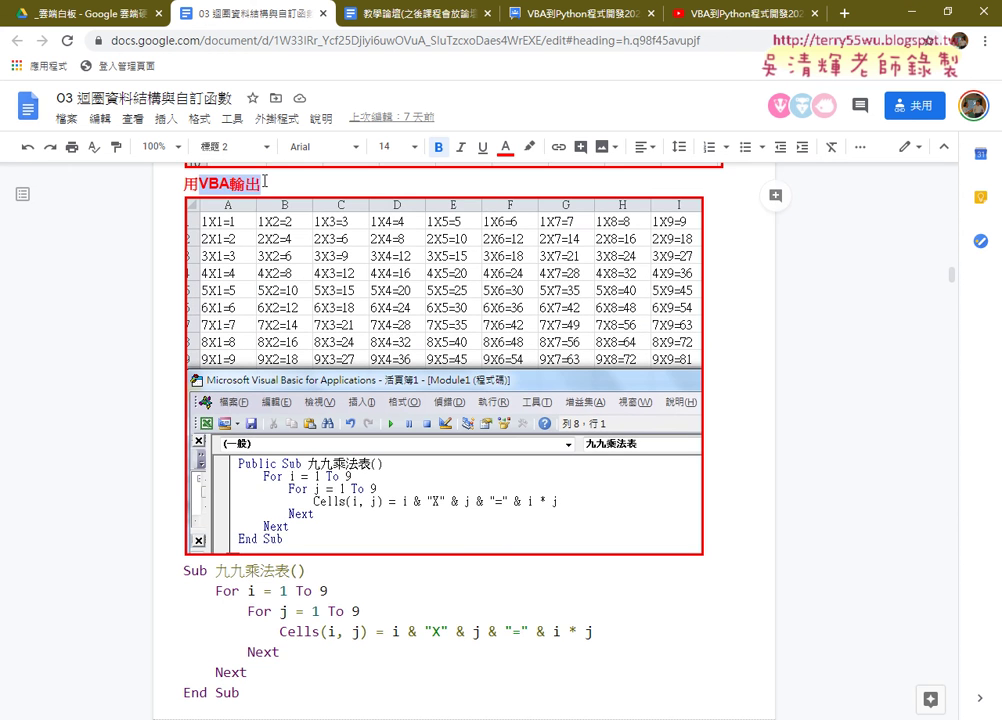
scroll(196, 450, down, 3)
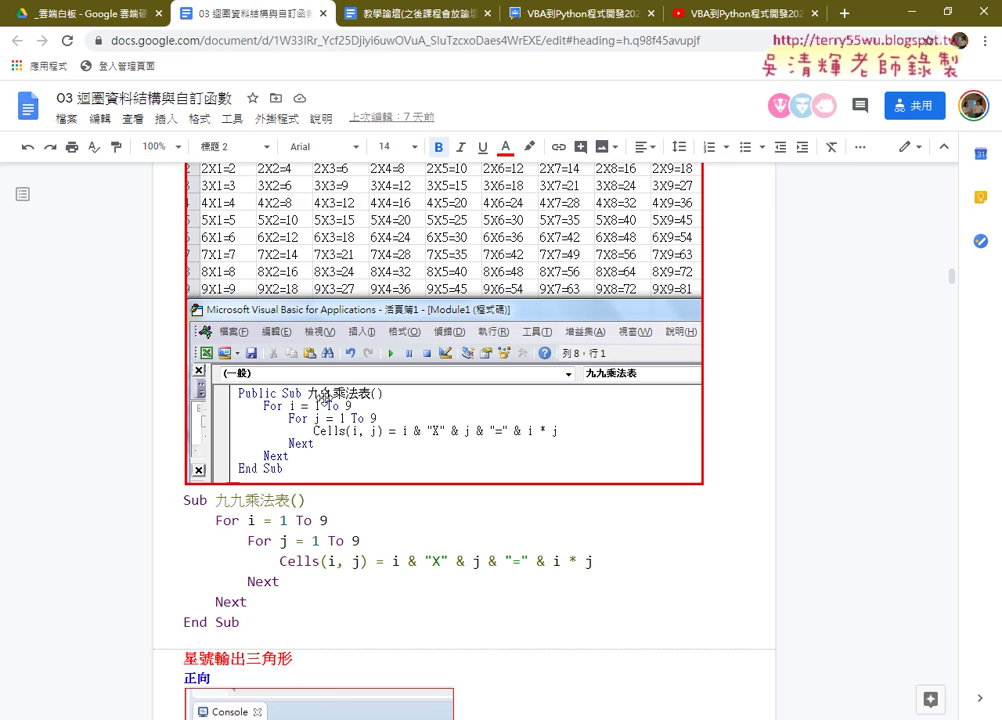
drag(183, 413, 275, 534)
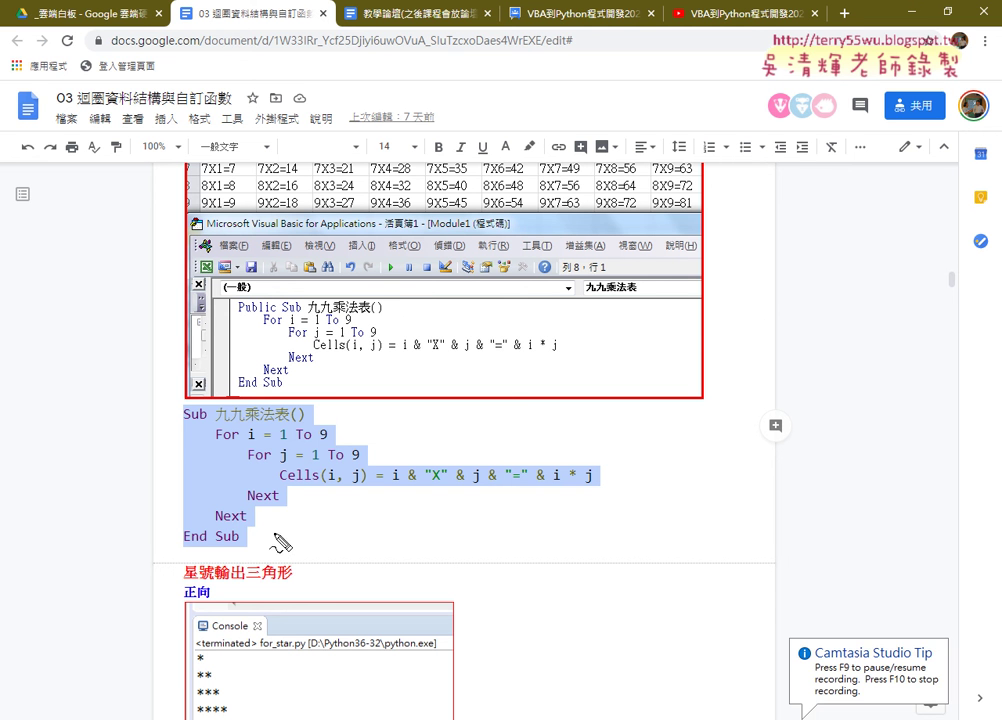
drag(210, 420, 182, 427)
key(Escape)
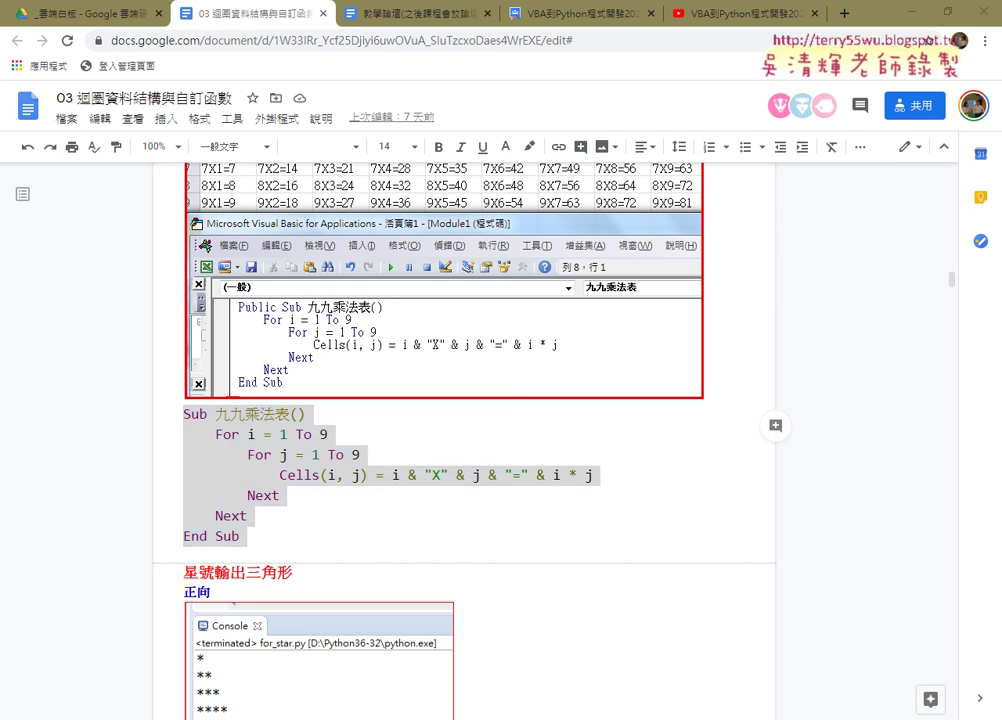
key(super)
Launch Microsoft Office Excel 2007 from the Start menu's Microsoft Office folder.
scroll(107, 523, down, 3)
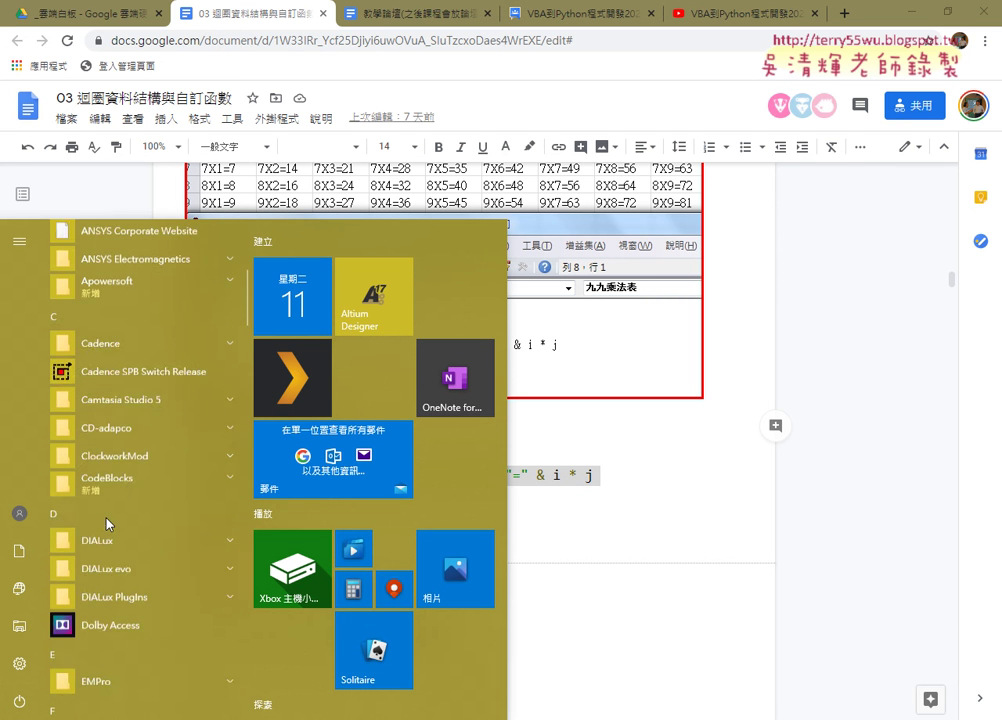
scroll(107, 523, down, 2)
scroll(107, 523, down, 4)
scroll(107, 522, down, 1)
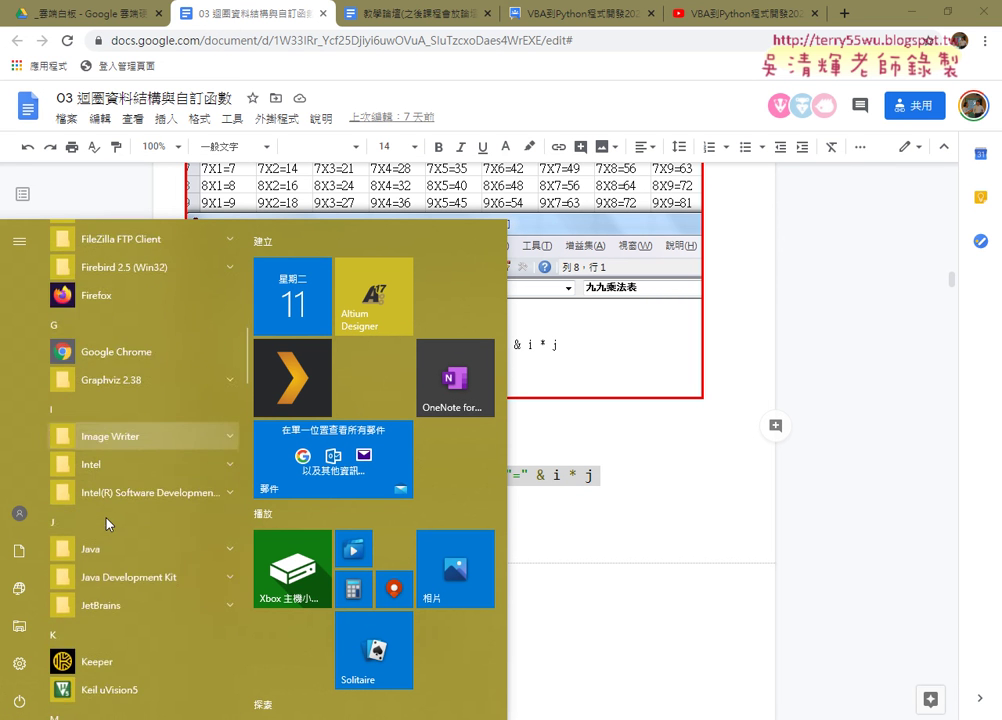
scroll(107, 522, down, 2)
scroll(107, 522, down, 2)
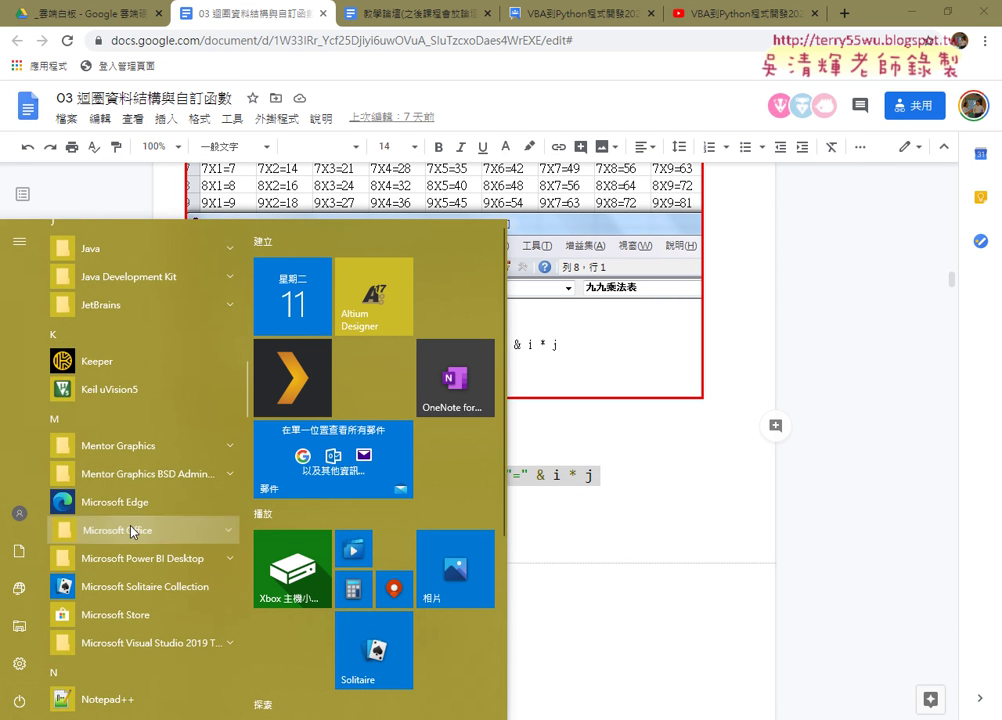
click(131, 530)
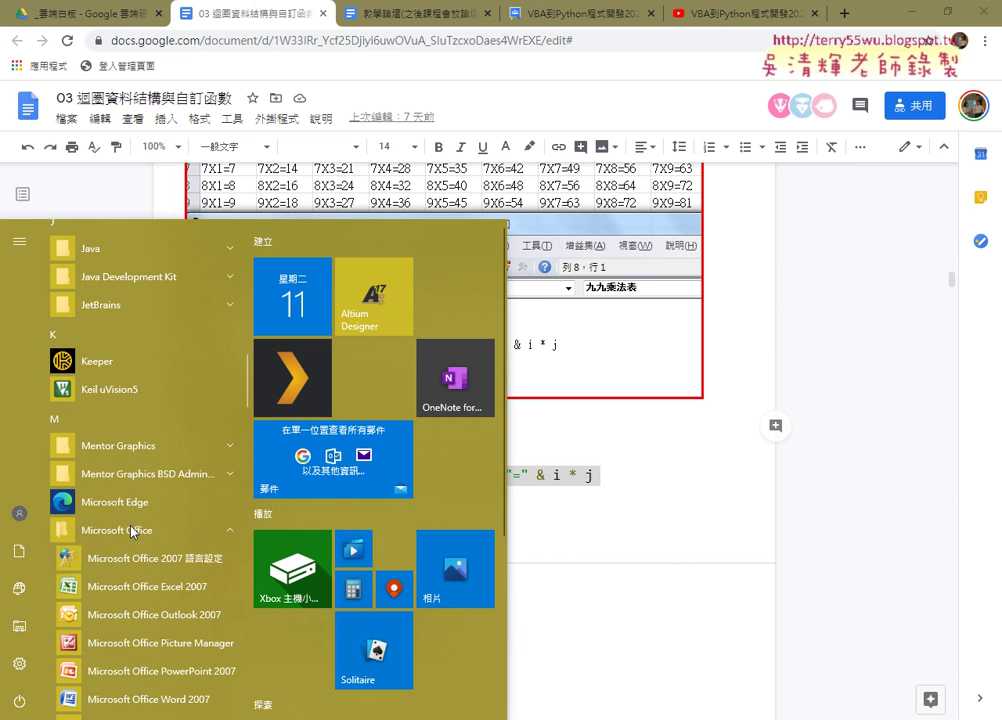
click(200, 594)
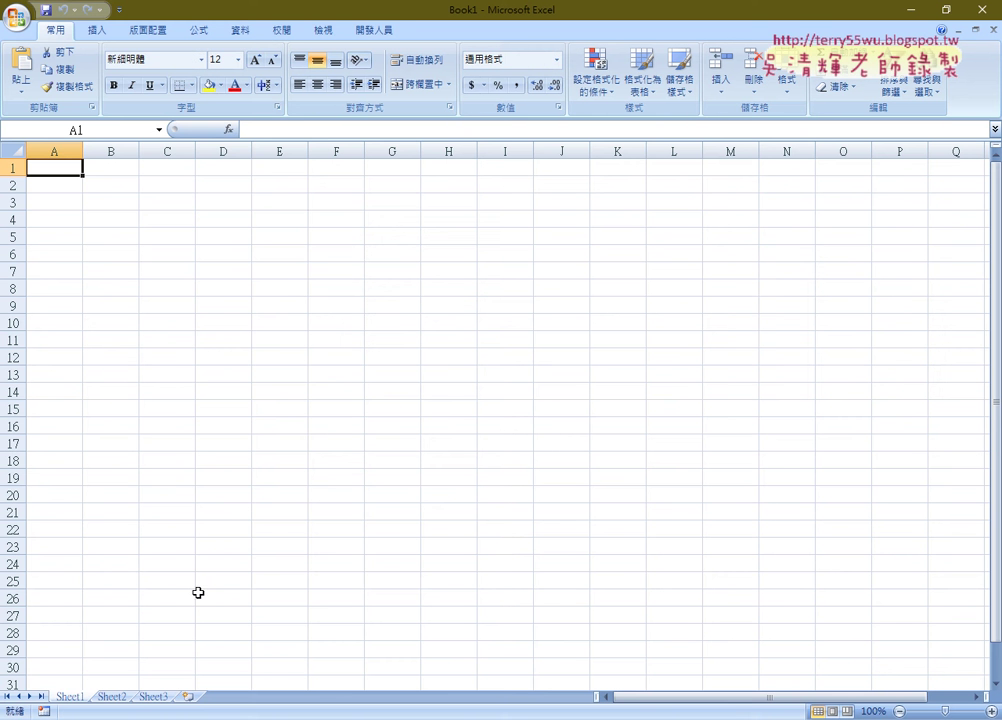
Open the Visual Basic editor from 開發人員, move it right, widen the project pane, right-click Sheet3.
click(380, 38)
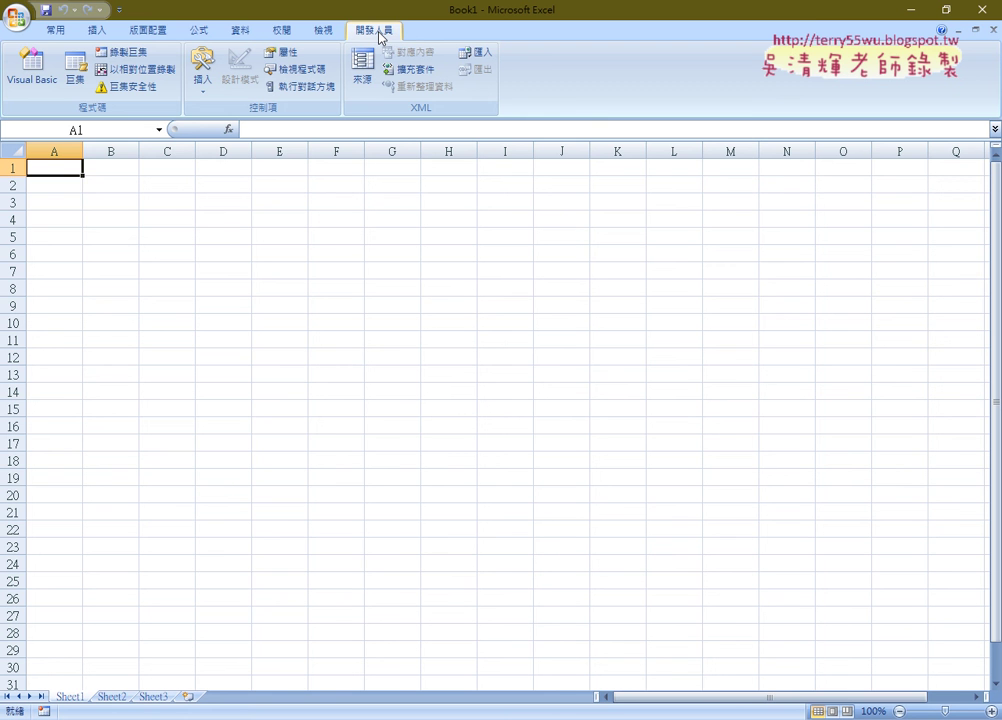
click(41, 89)
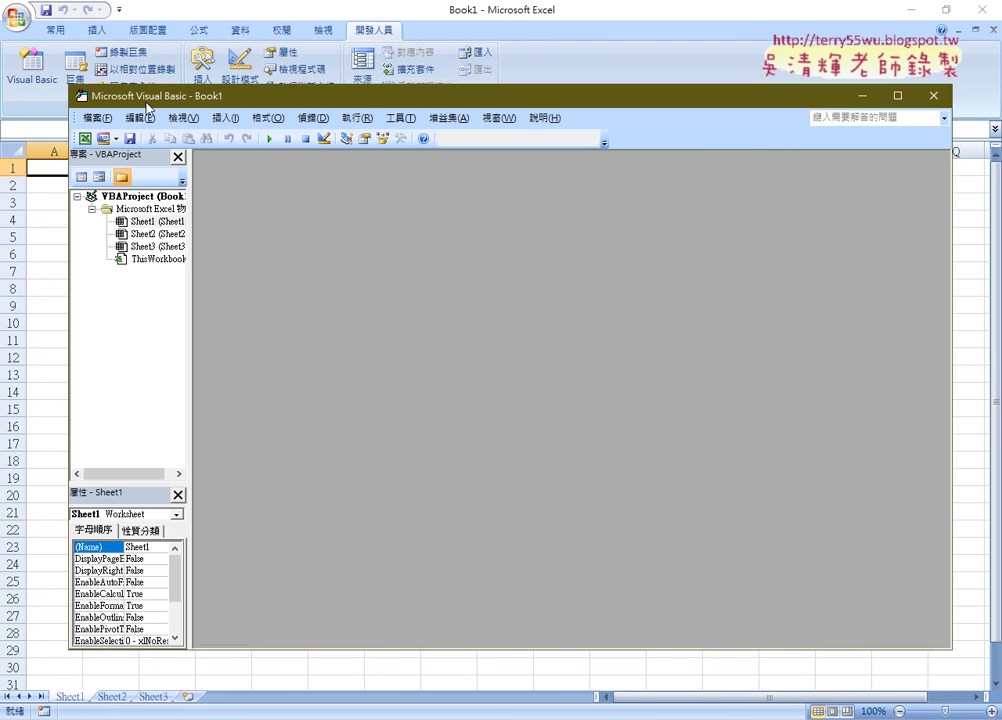
drag(116, 86, 350, 83)
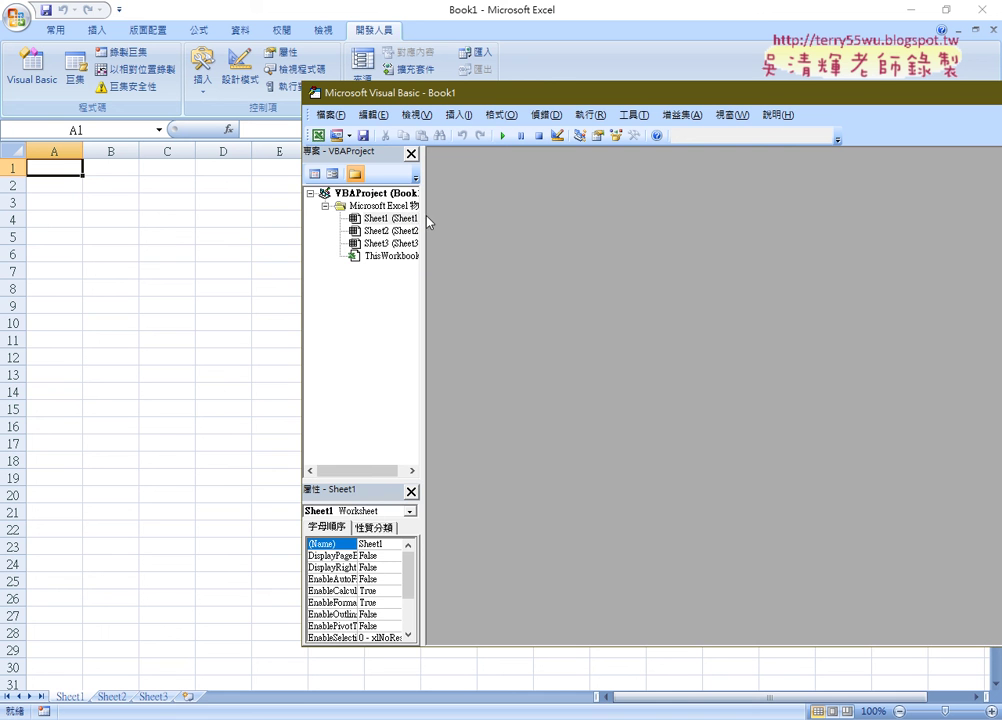
drag(424, 220, 475, 220)
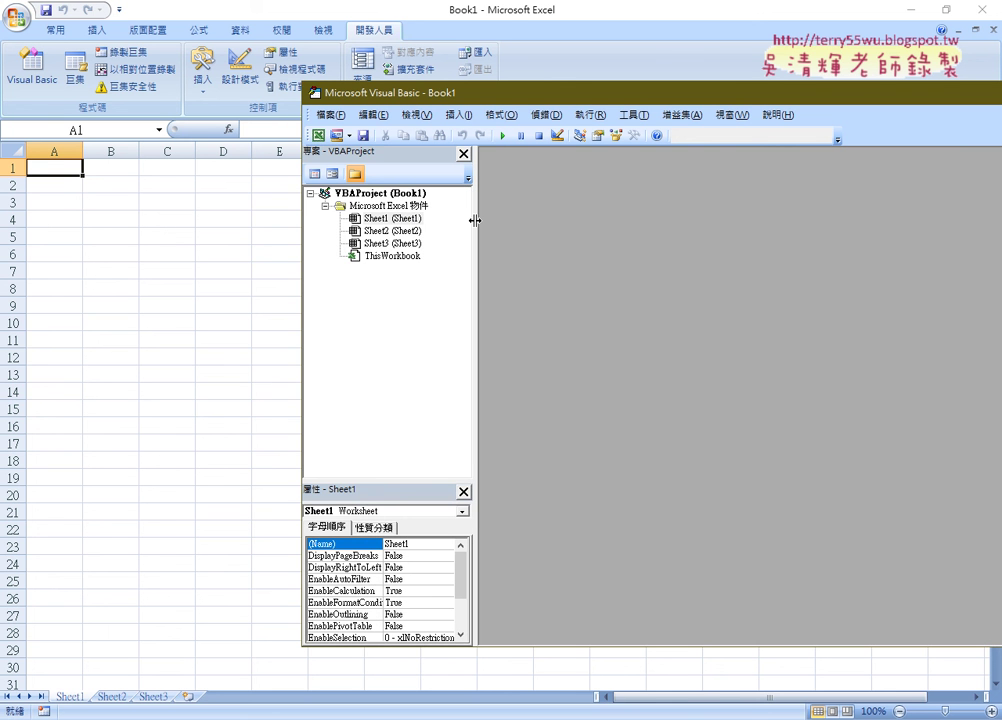
right_click(399, 243)
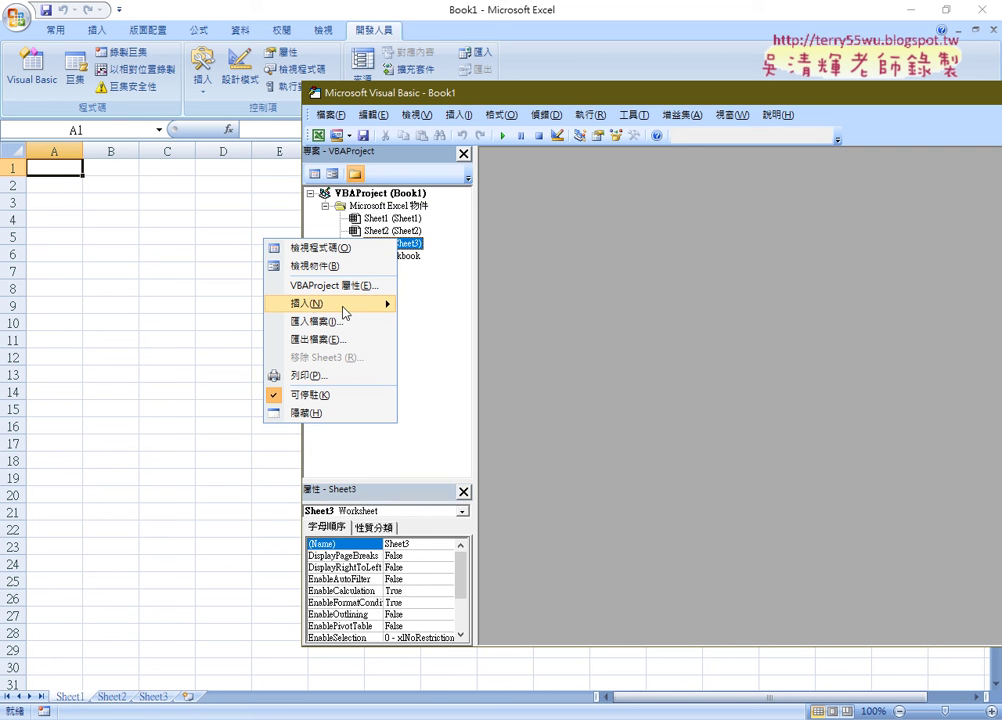
Insert a new empty Module1 into Book1's VBA project from Sheet2's 插入 > 模組 menu.
mouse_move(350, 304)
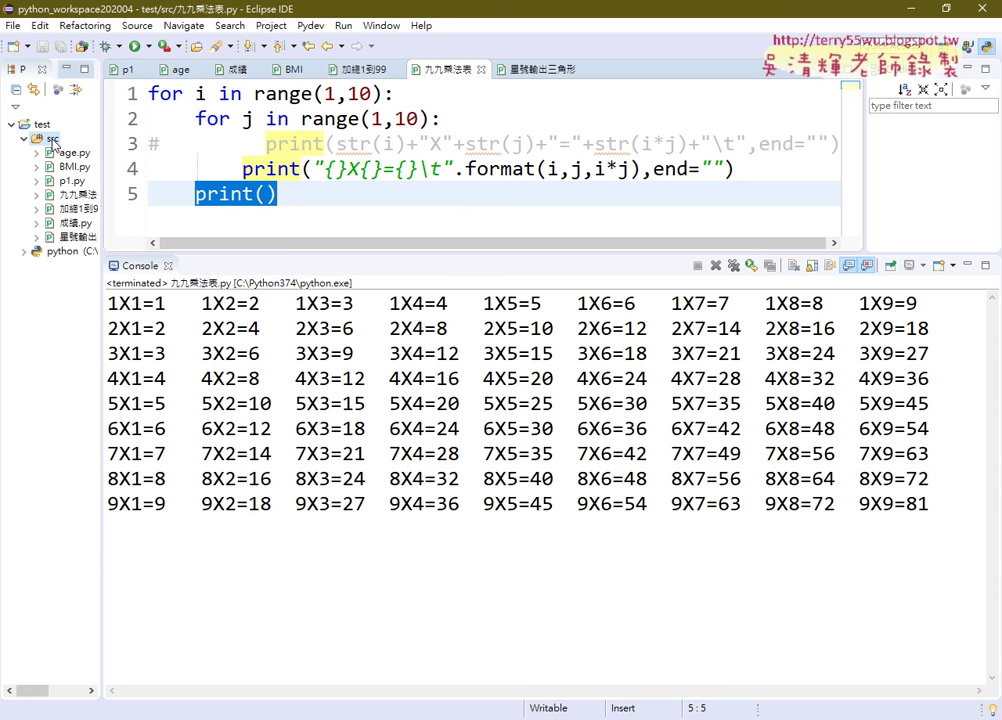
right_click(52, 139)
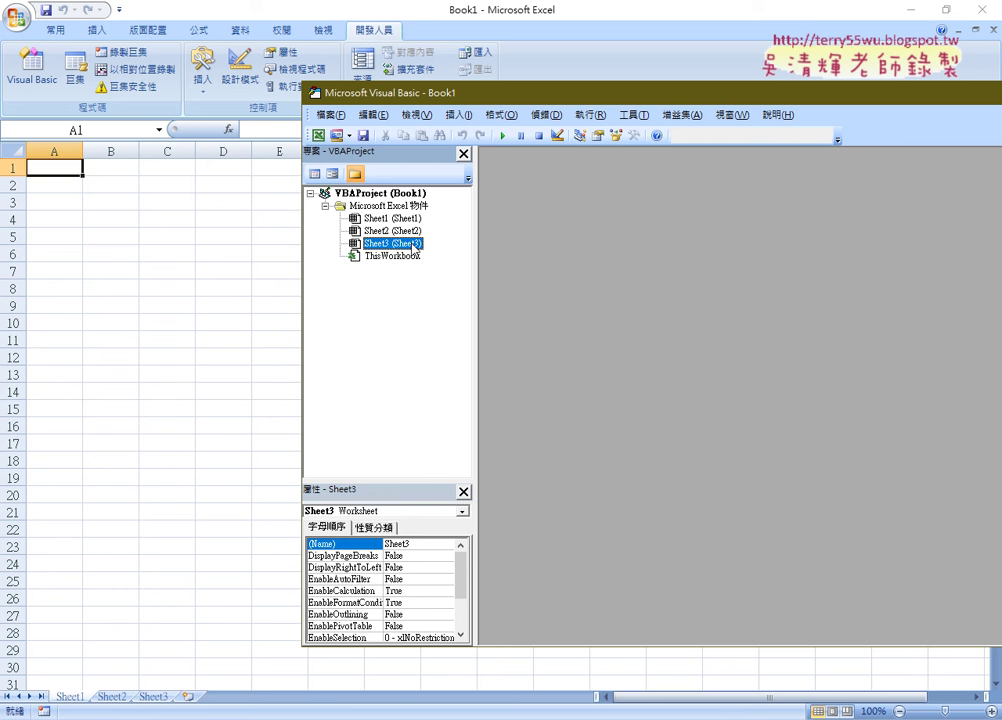
right_click(375, 231)
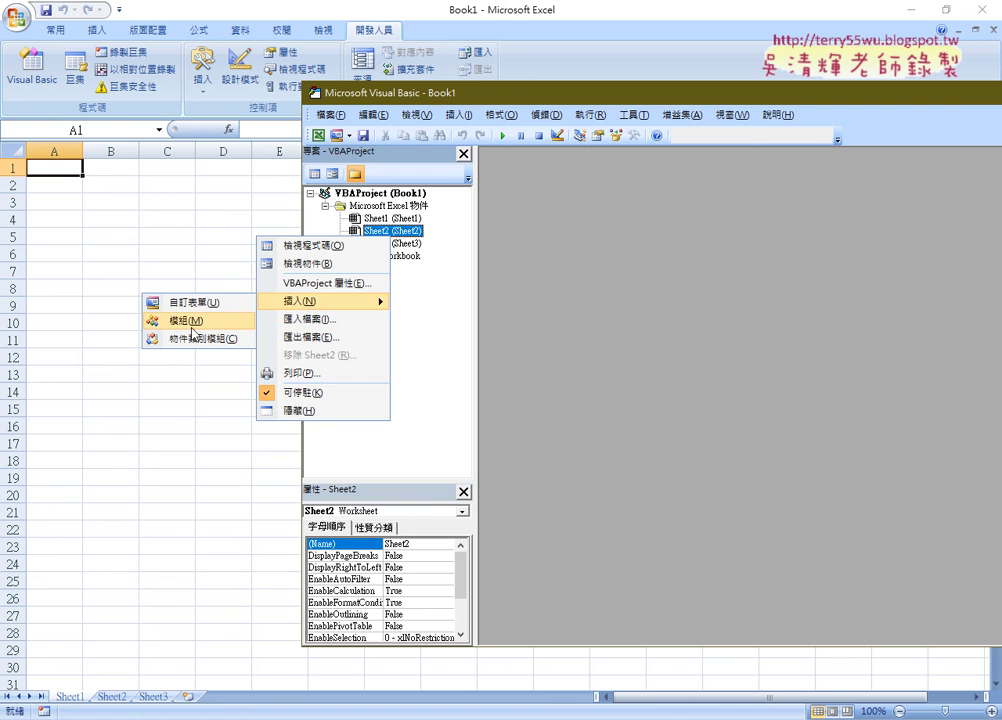
click(180, 320)
Move the VBA editor left and reselect the VBA code block in the class notes.
drag(420, 98, 229, 96)
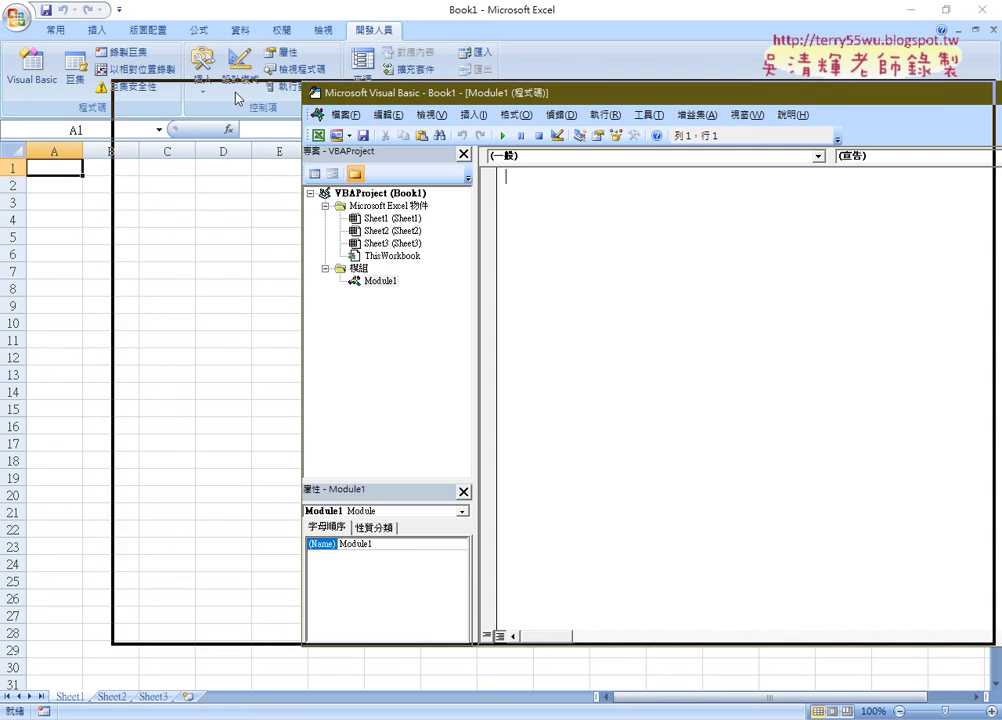
key(alt+Tab)
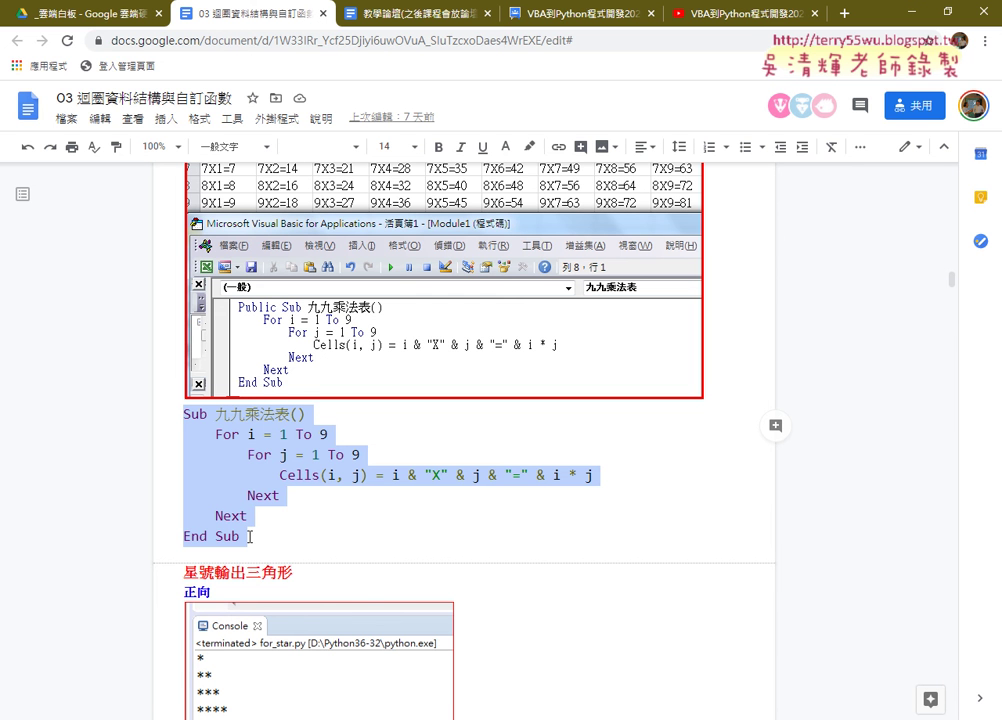
drag(250, 537, 180, 421)
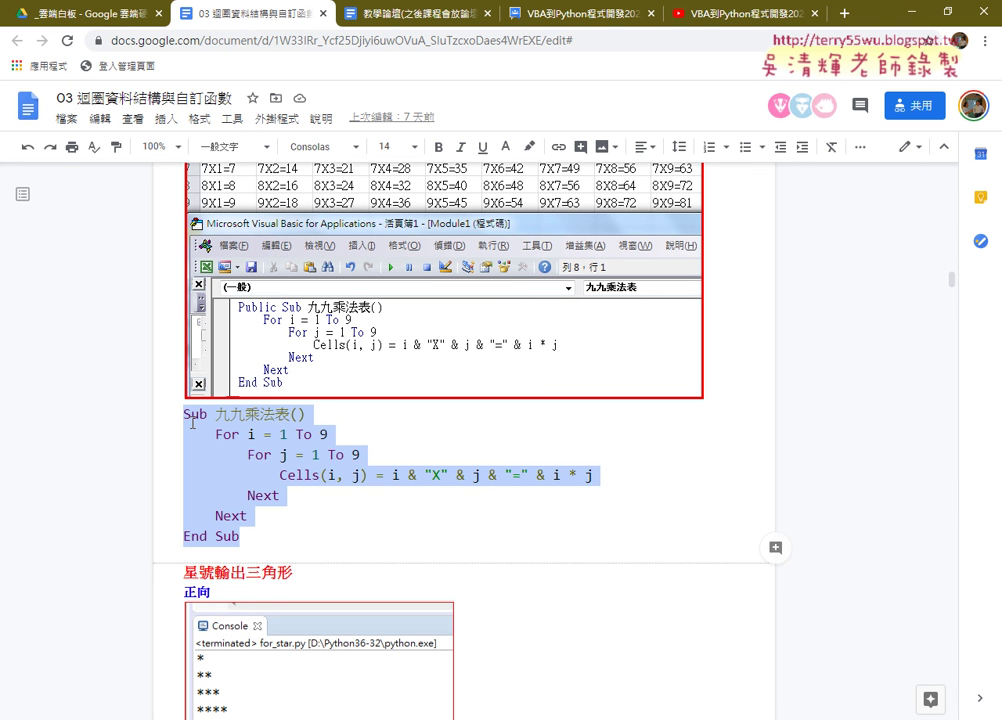
Paste the 九九乘法表 code into Module1's code window and minimize Chrome.
click(360, 719)
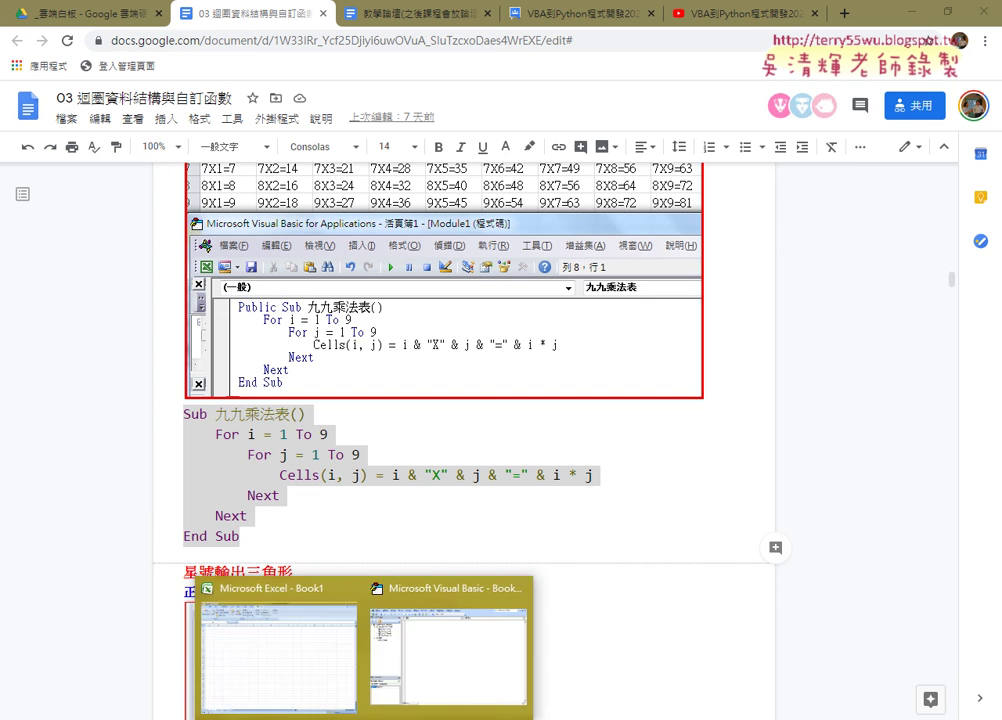
click(420, 655)
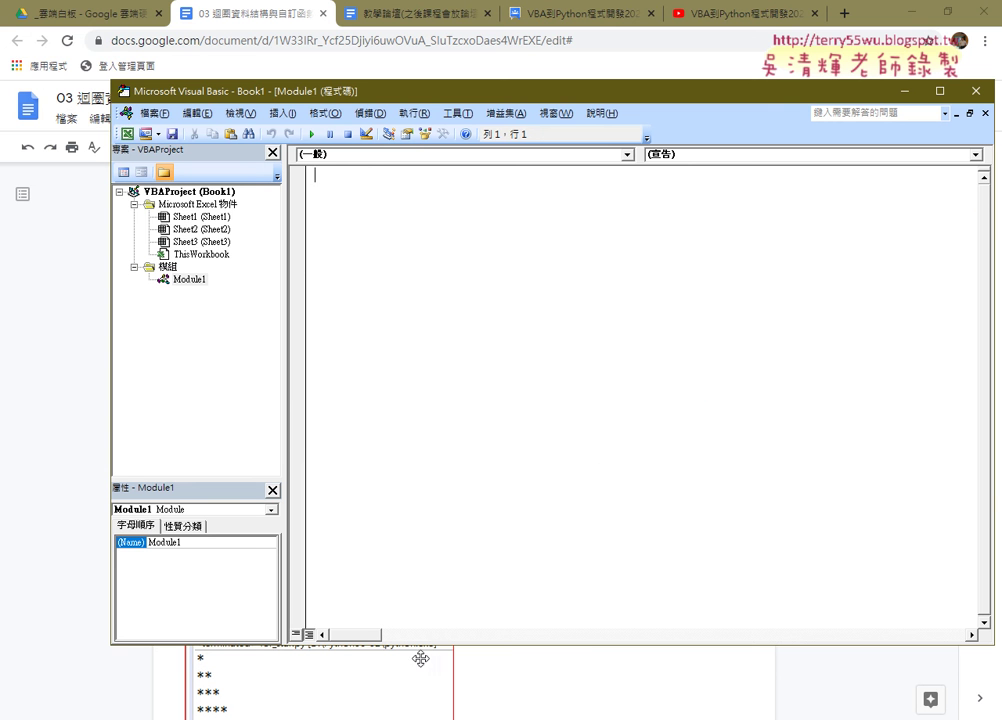
right_click(359, 203)
click(297, 248)
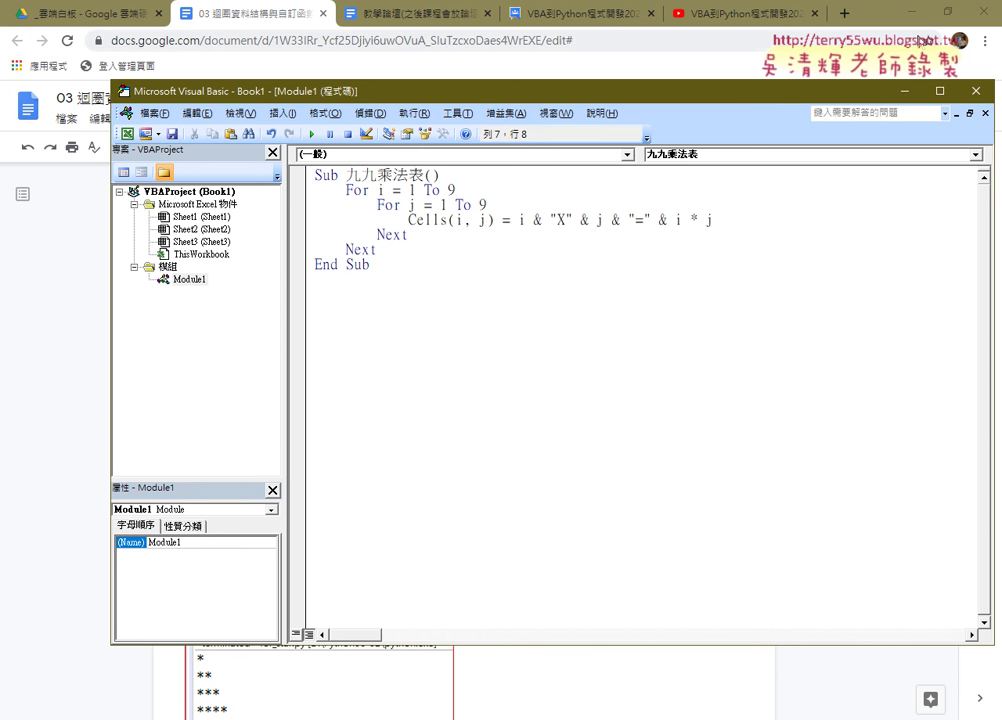
click(916, 11)
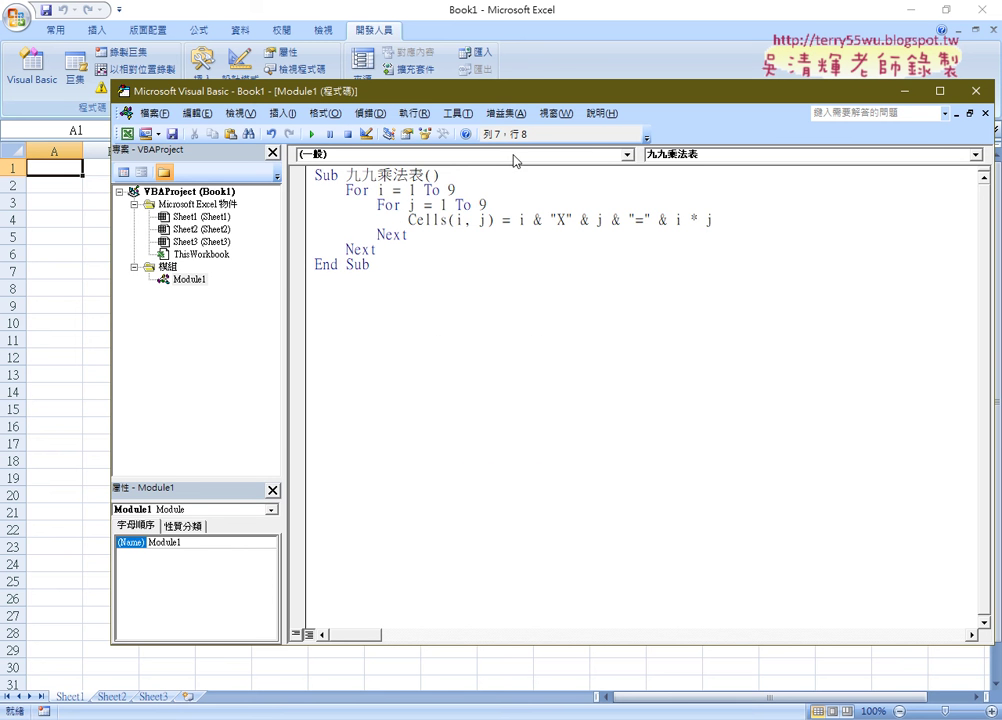
Shrink the VBA editor, move it aside, and run 九九乘法表 with the caret inside the Sub.
drag(286, 282, 253, 273)
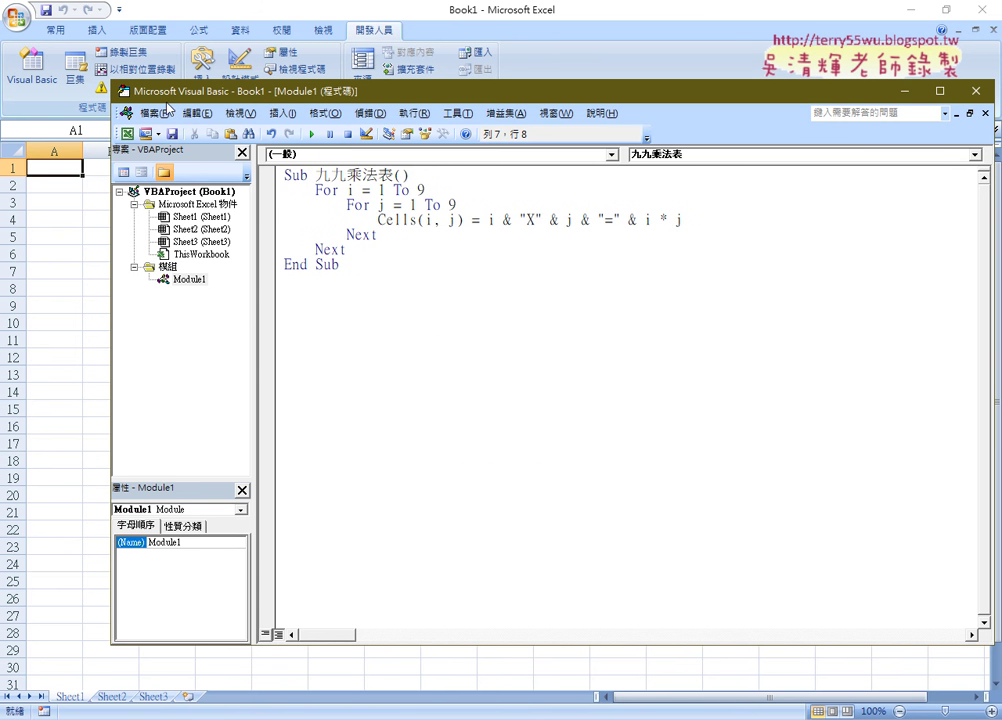
drag(170, 94, 169, 94)
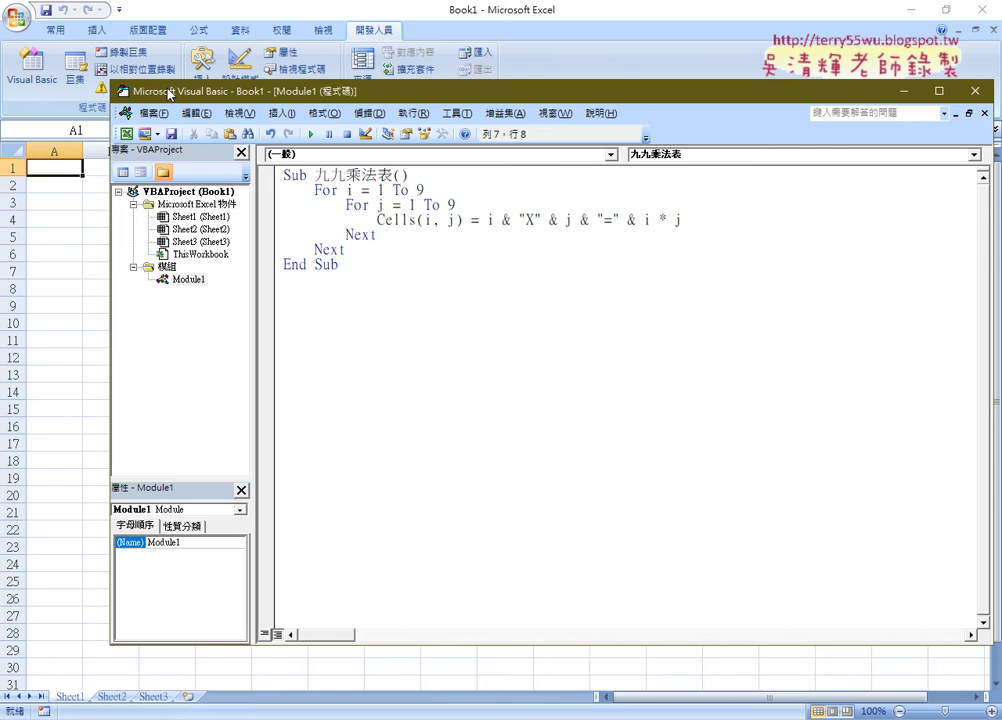
drag(110, 80, 347, 172)
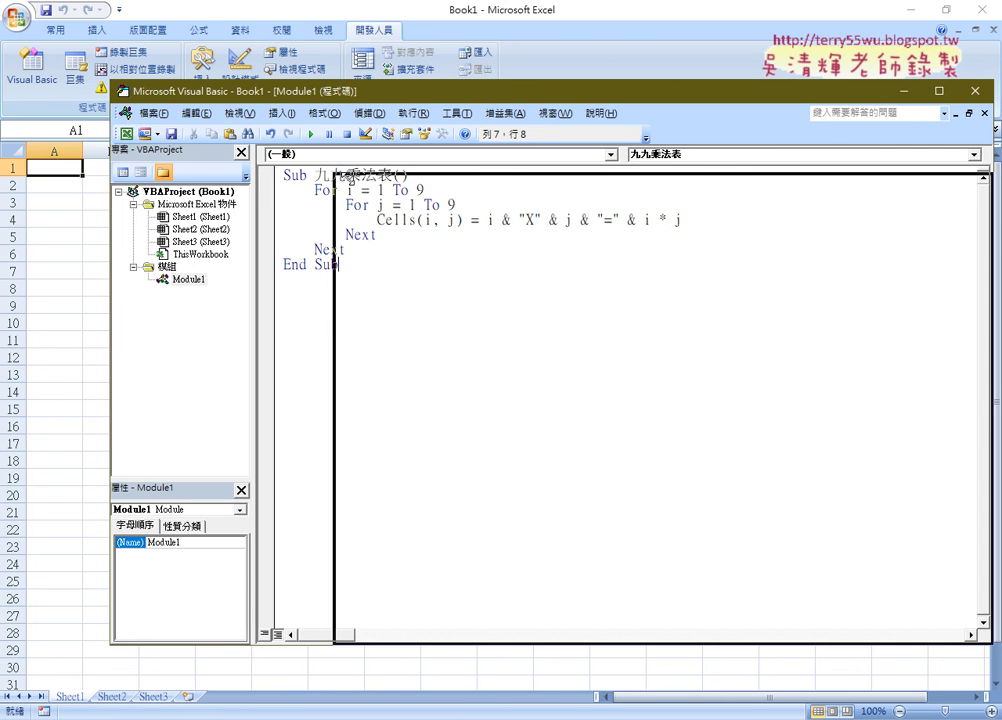
drag(436, 181, 457, 29)
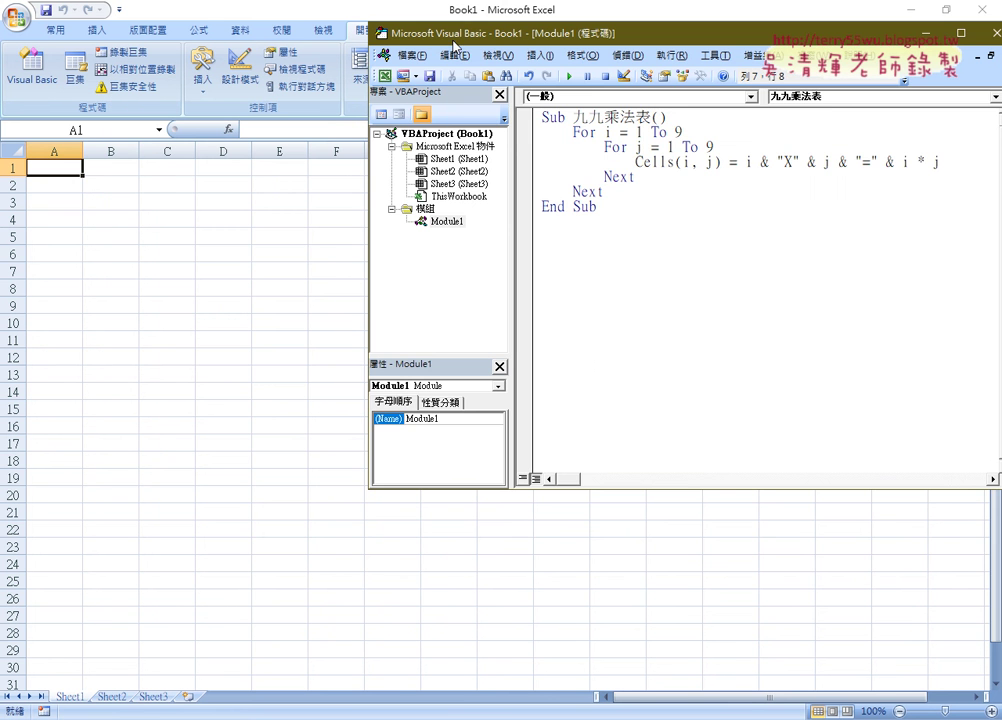
click(629, 161)
drag(604, 212, 540, 115)
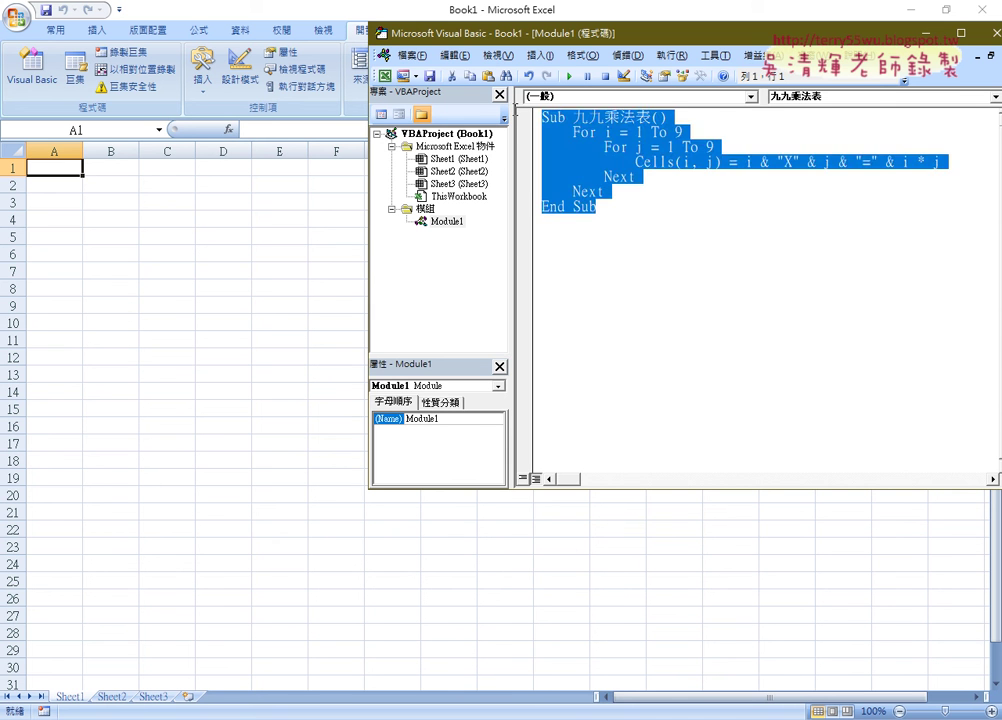
click(618, 148)
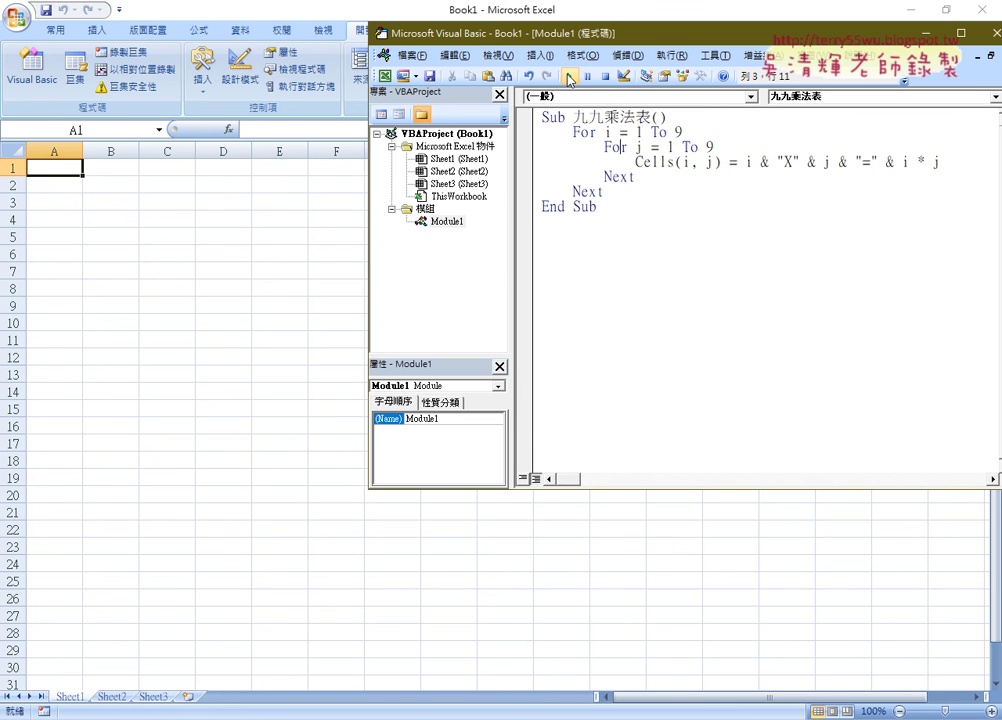
click(569, 79)
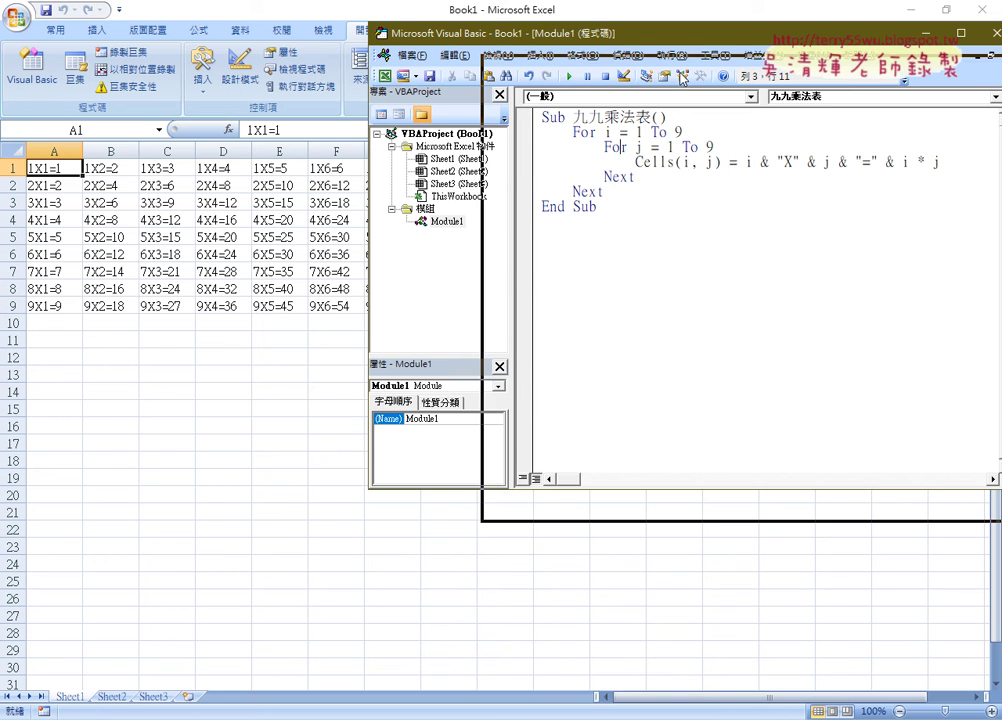
Move the VBA editor to reveal the full A1:I9 table and underline Cells(i, j) in red.
drag(560, 33, 682, 68)
drag(678, 136, 589, 337)
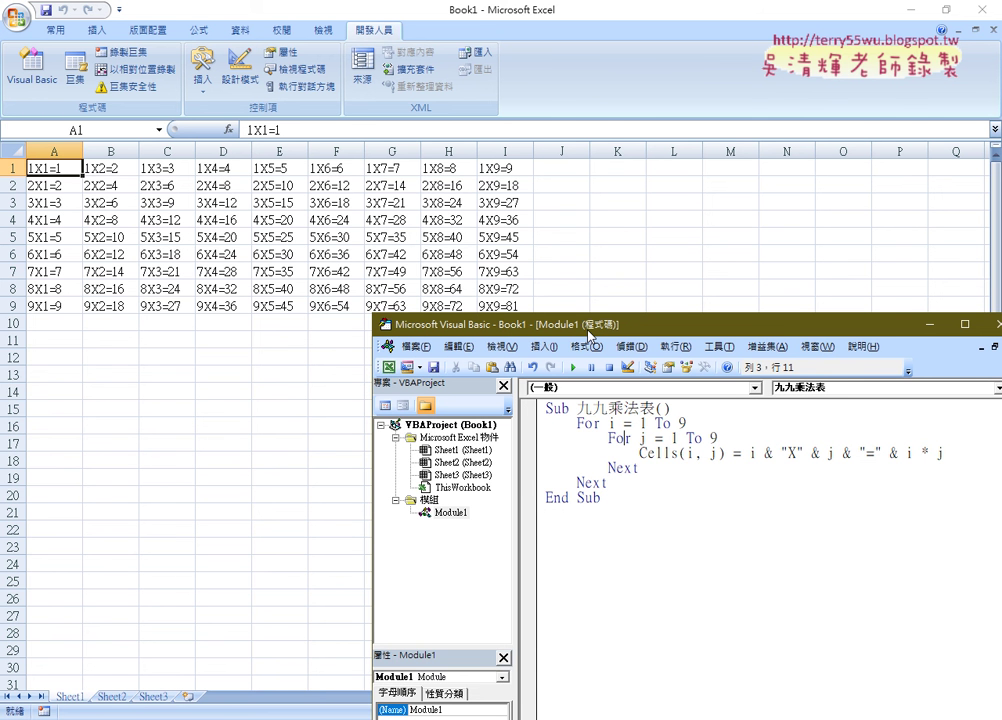
drag(590, 337, 459, 272)
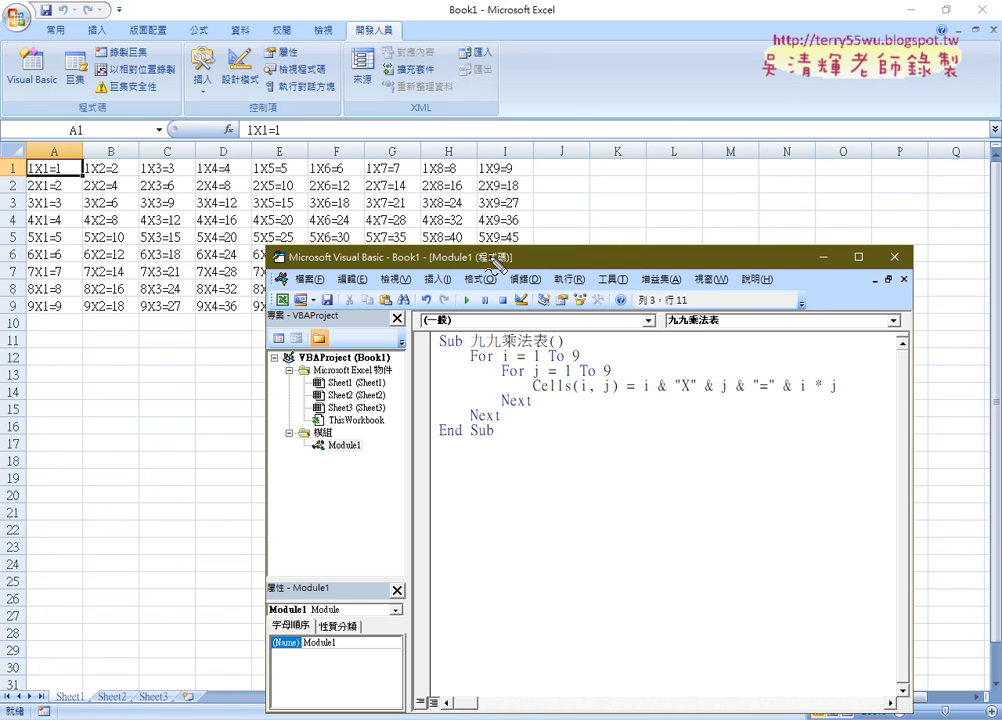
drag(533, 398, 614, 396)
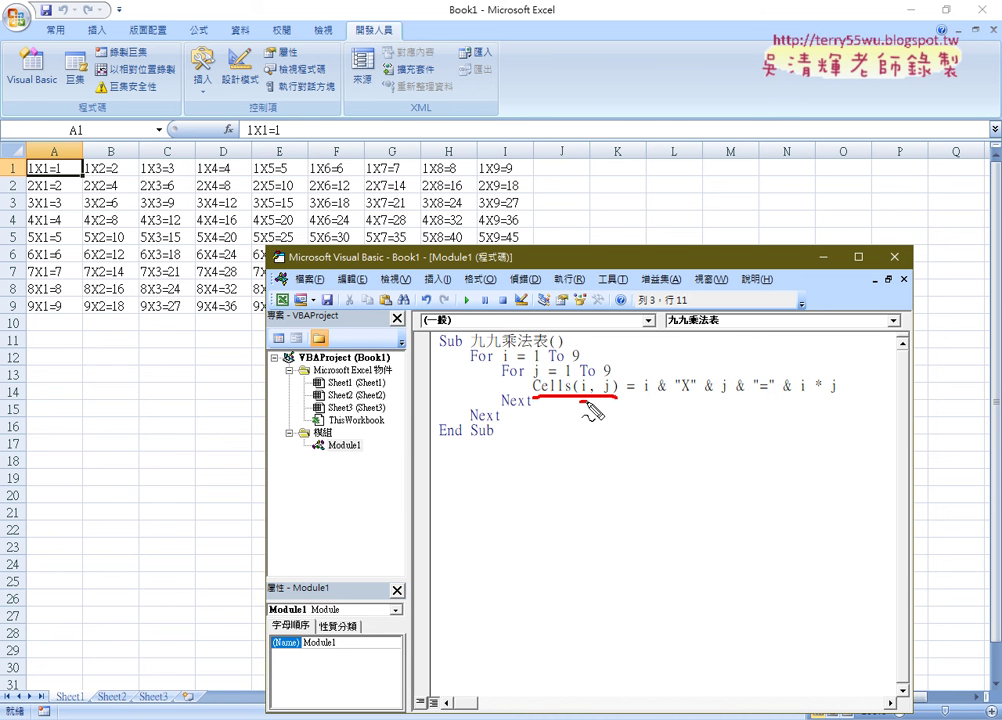
Mark the j index, the loop start value 1, and the concatenation expression in red.
drag(604, 403, 614, 403)
drag(534, 358, 576, 379)
drag(650, 399, 818, 399)
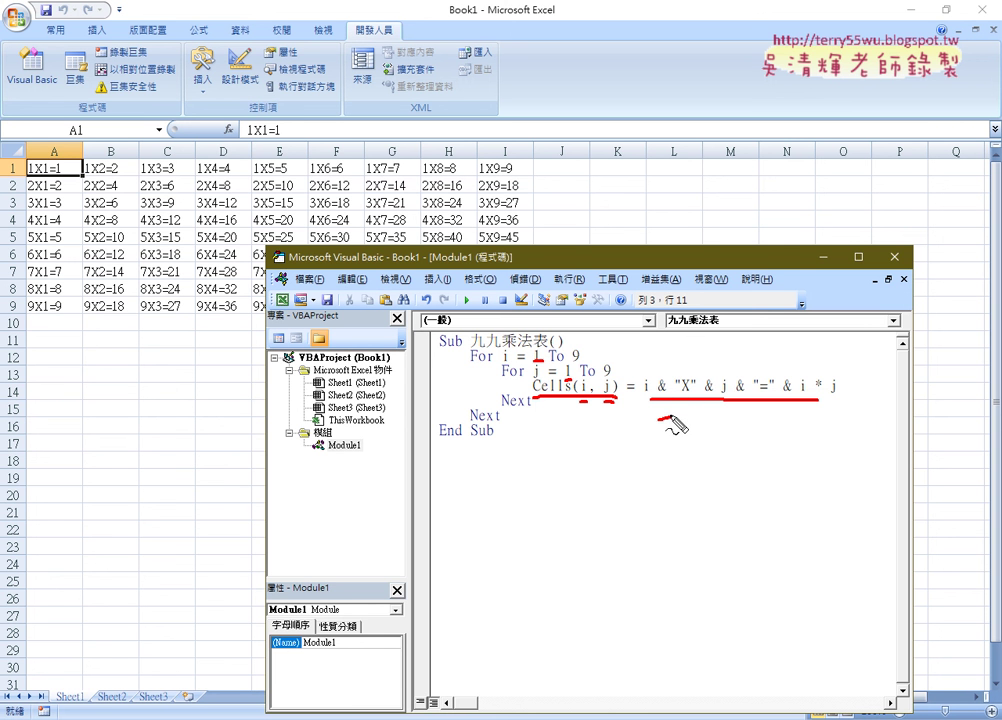
drag(662, 410, 662, 428)
Underline "X", the i * j product, and the outer Next statement in red.
drag(676, 394, 699, 394)
drag(806, 394, 827, 394)
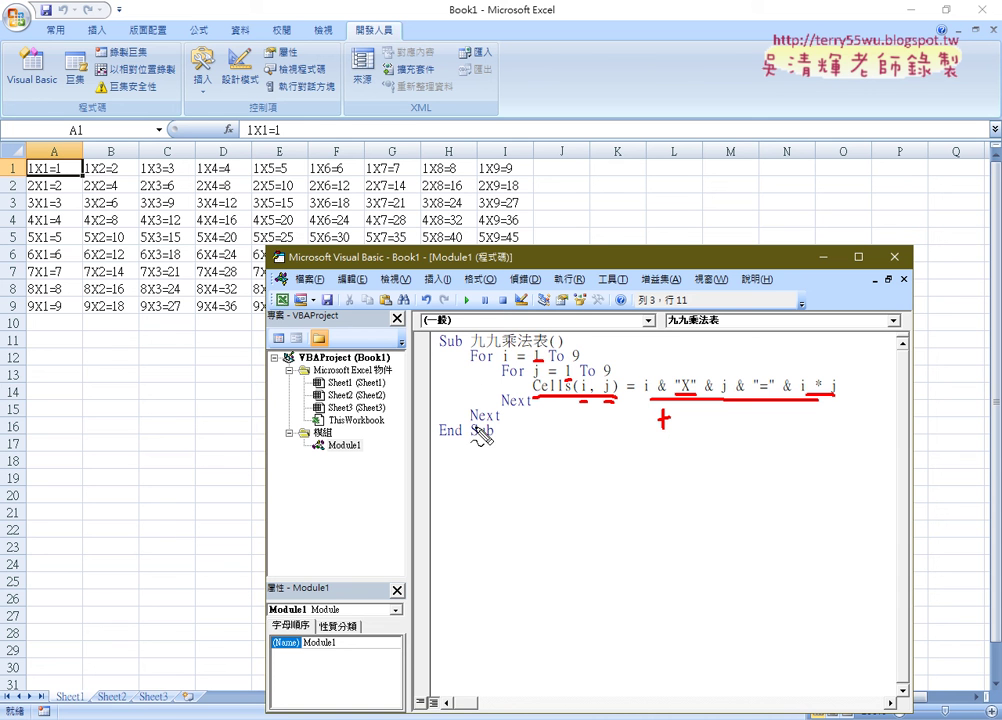
drag(473, 425, 499, 424)
Clear the pen marks, place the caret below End Sub, and select the whole 九九乘法表 Sub.
key(Escape)
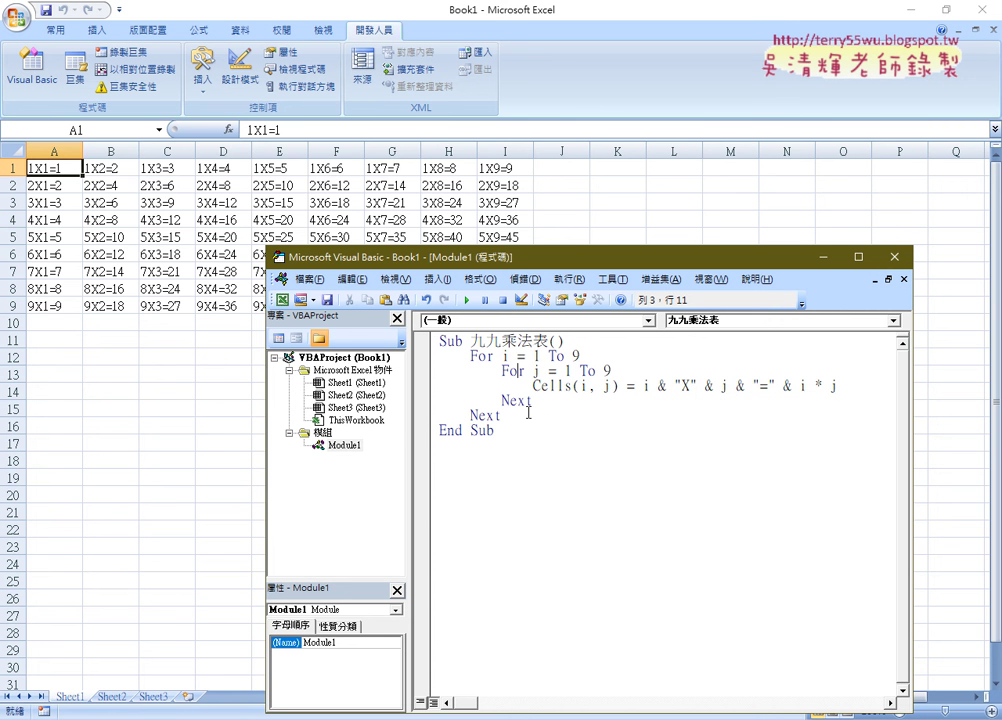
click(513, 450)
drag(767, 267, 812, 159)
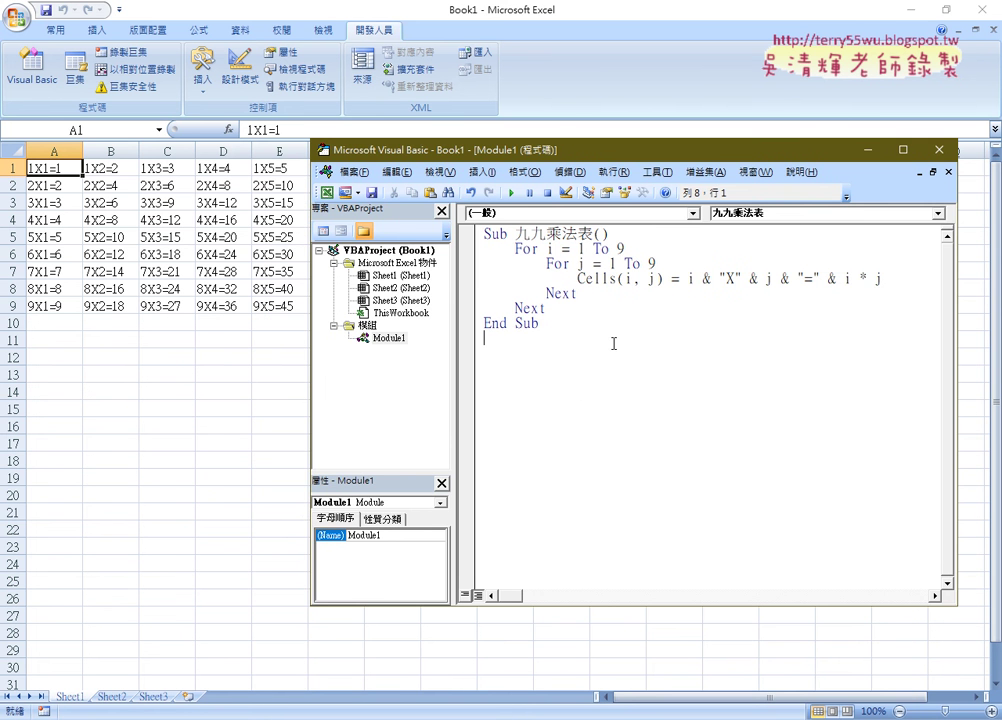
drag(540, 324, 484, 233)
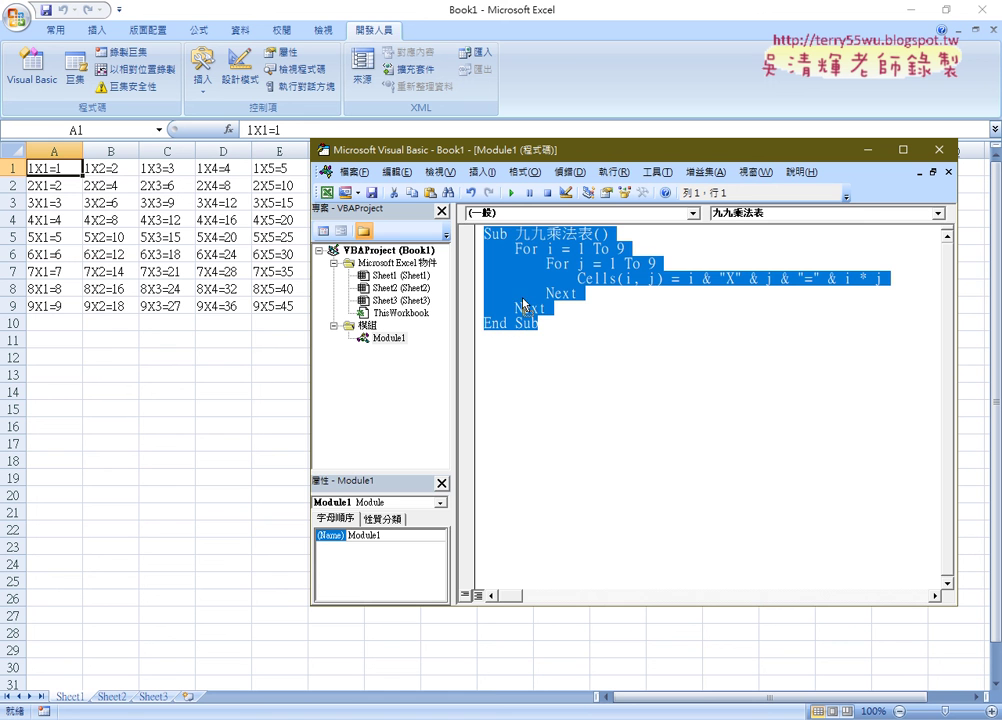
Duplicate the 九九乘法表 Sub below itself and rename the copy 清除().
key(ctrl+a)
drag(531, 368, 531, 366)
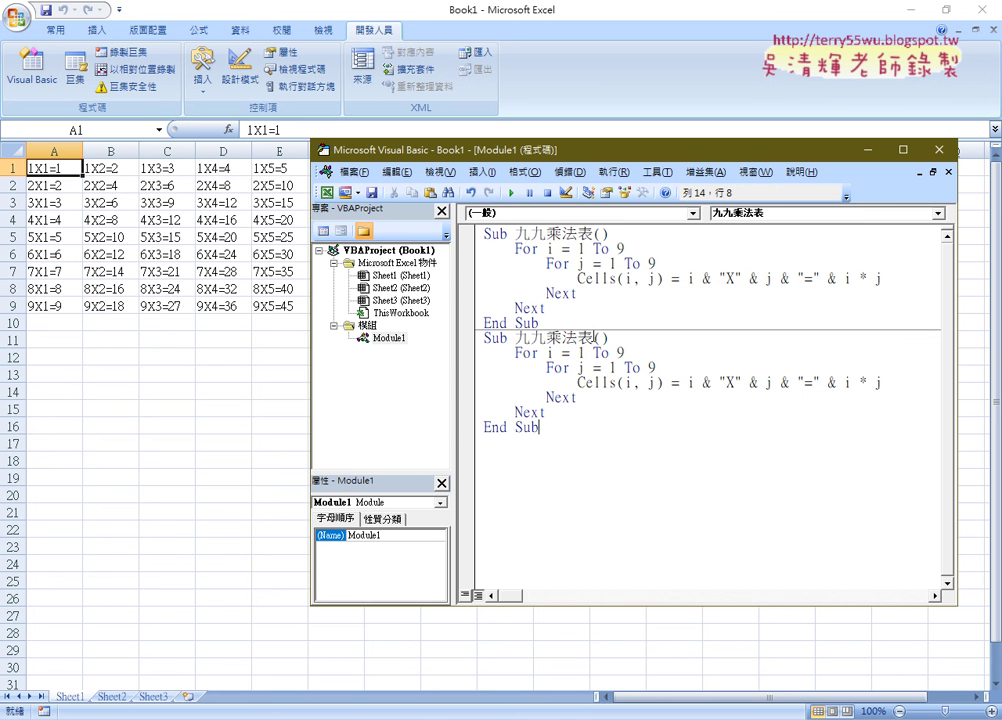
drag(592, 338, 515, 339)
key(BackSpace)
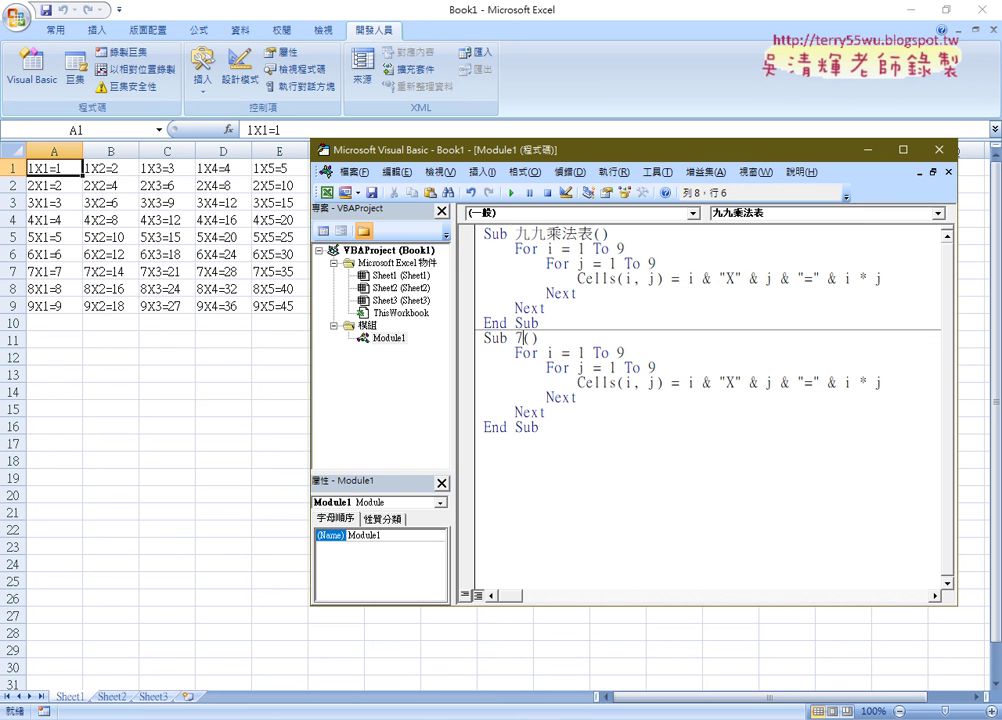
key(Delete)
key(Delete)
text(澅)
text(清除)
text(())
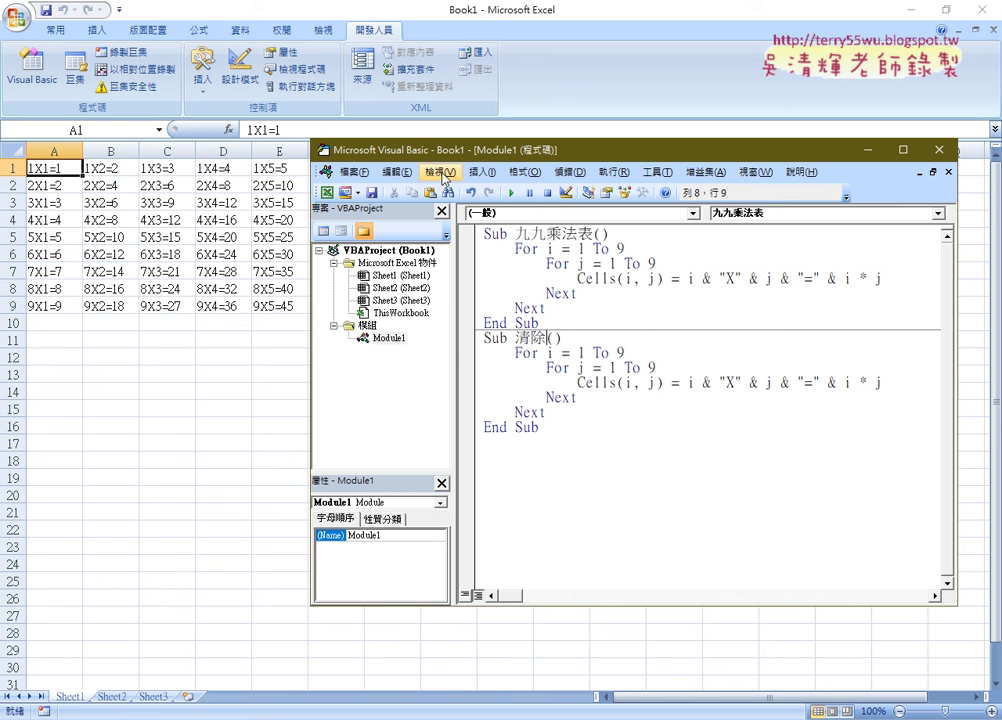
Change the 清除 Sub's cell value expression to an empty string "".
drag(407, 158, 335, 238)
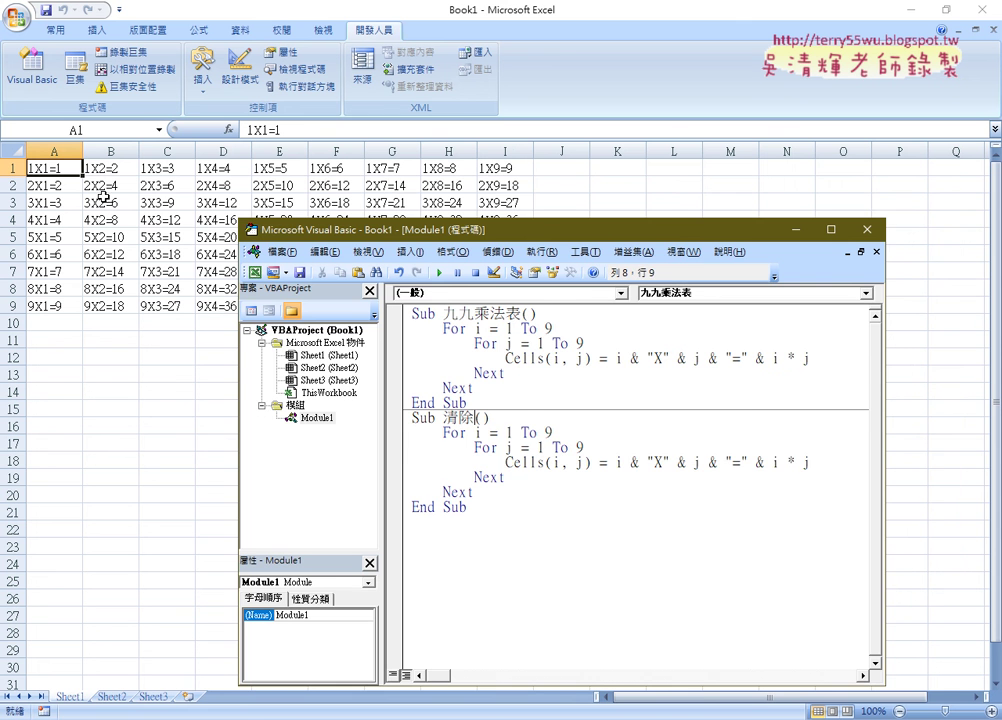
mouse_move(613, 462)
mouse_down()
mouse_move(805, 462)
mouse_move(615, 464)
mouse_up()
click(812, 462)
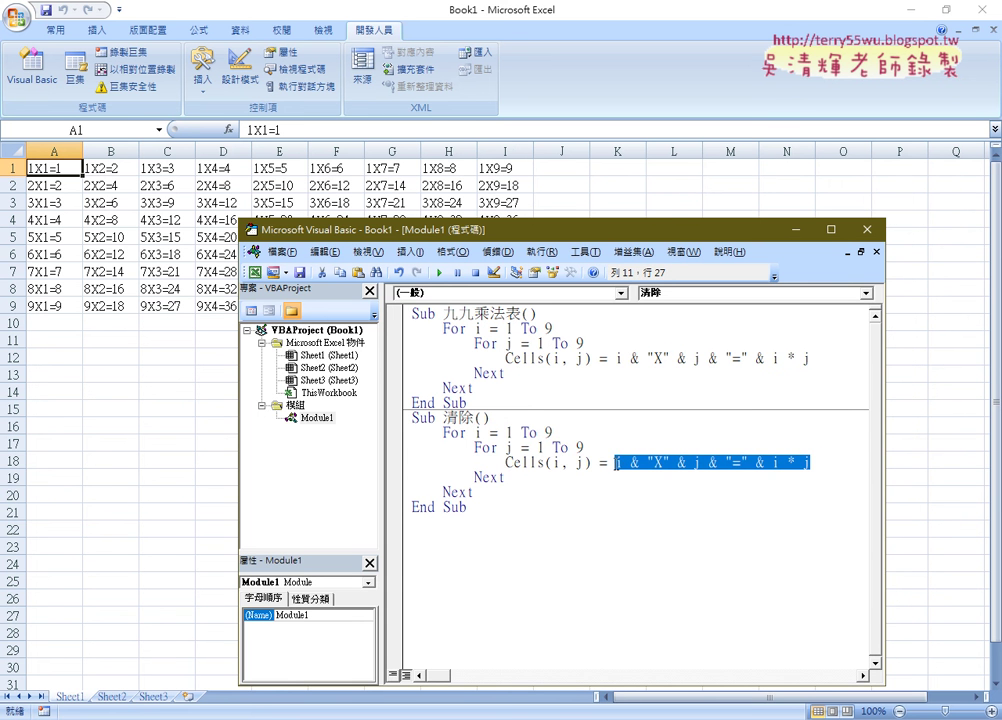
text("")
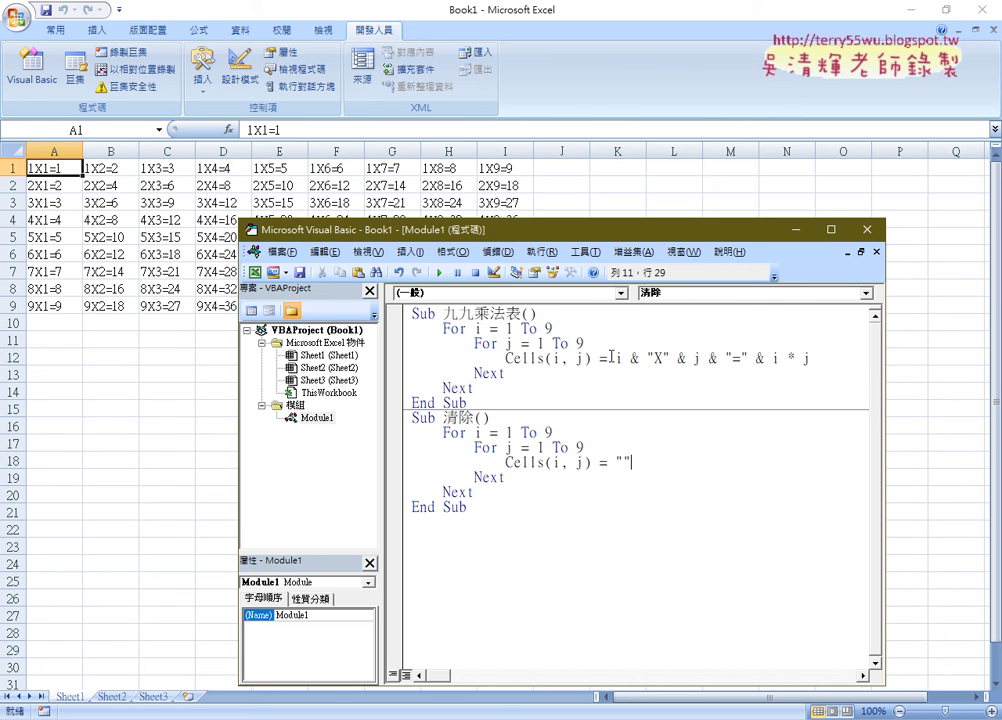
Run 清除 to blank the table, then rerun 九九乘法表 to refill A1:I9.
click(552, 462)
click(440, 272)
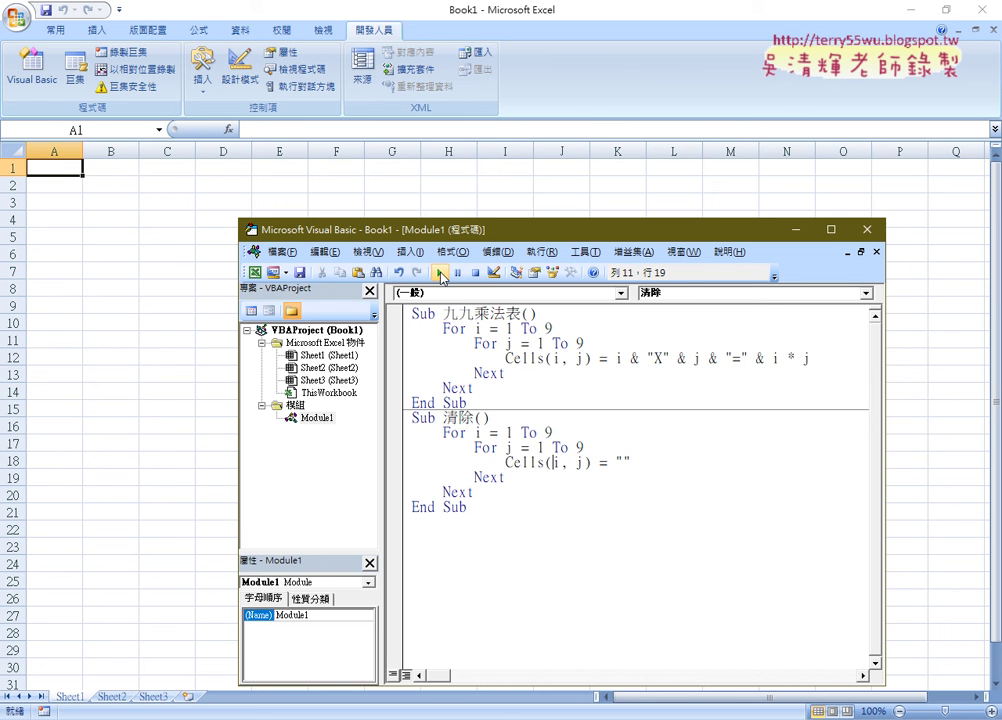
click(498, 358)
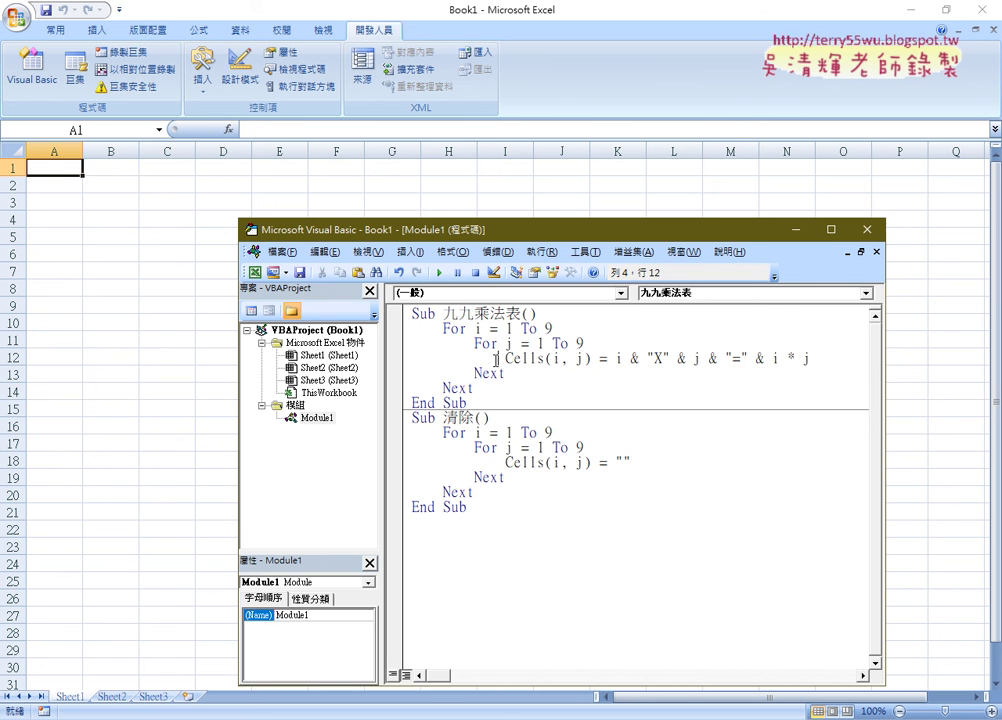
click(441, 273)
drag(484, 229, 491, 325)
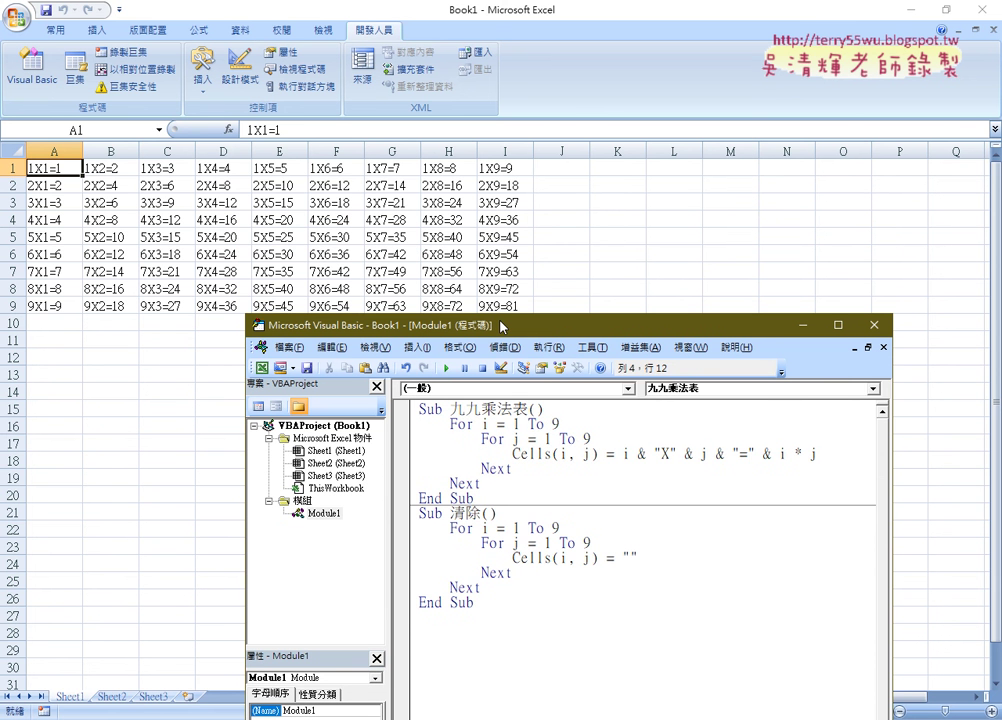
Draw a form button over J2:L3 and assign it the 九九乘法表 macro.
click(202, 95)
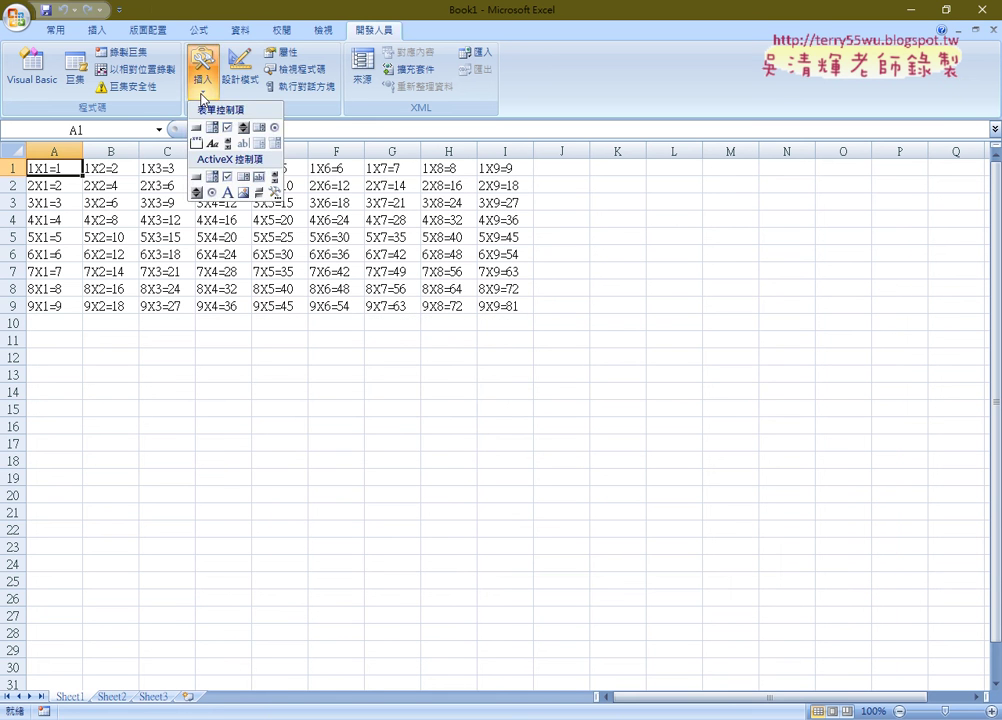
click(196, 127)
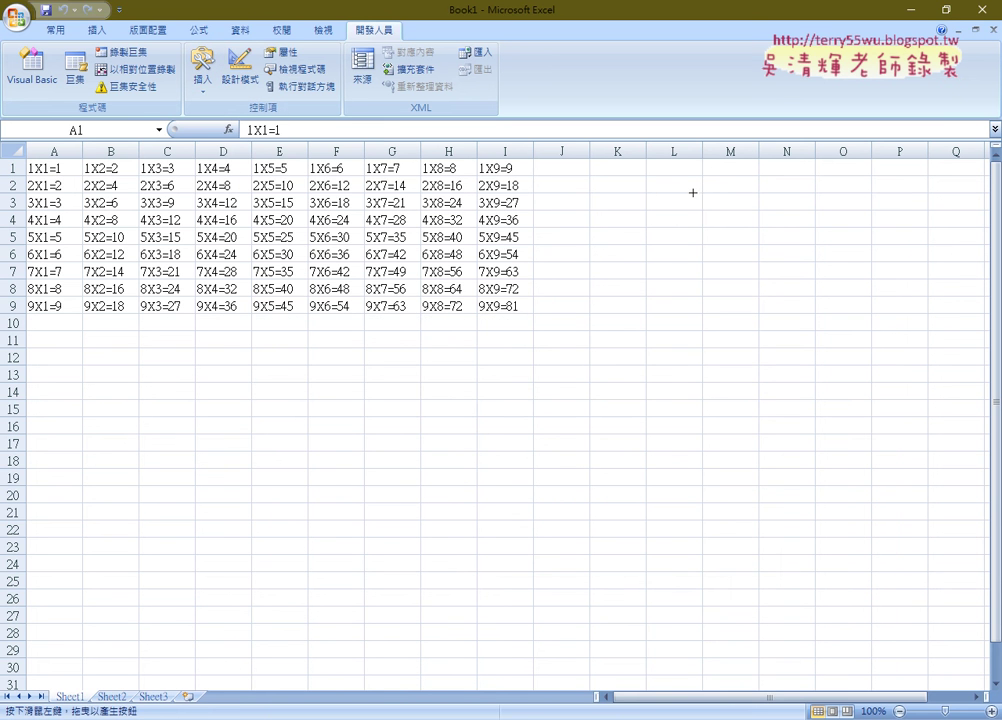
drag(569, 166, 713, 202)
click(383, 256)
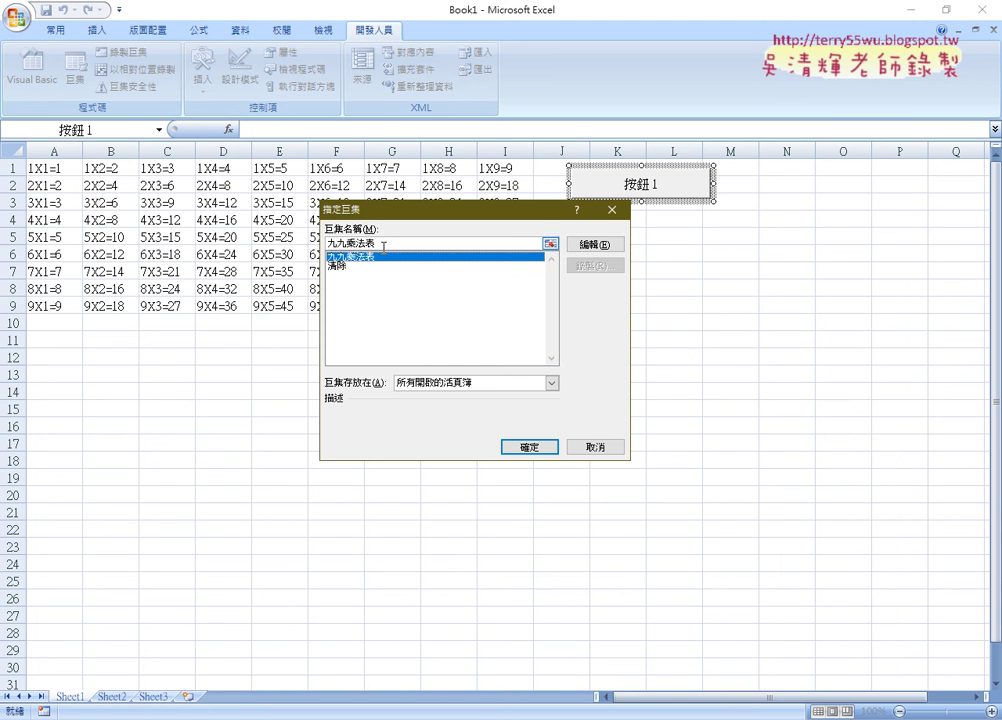
double_click(383, 247)
right_click(338, 245)
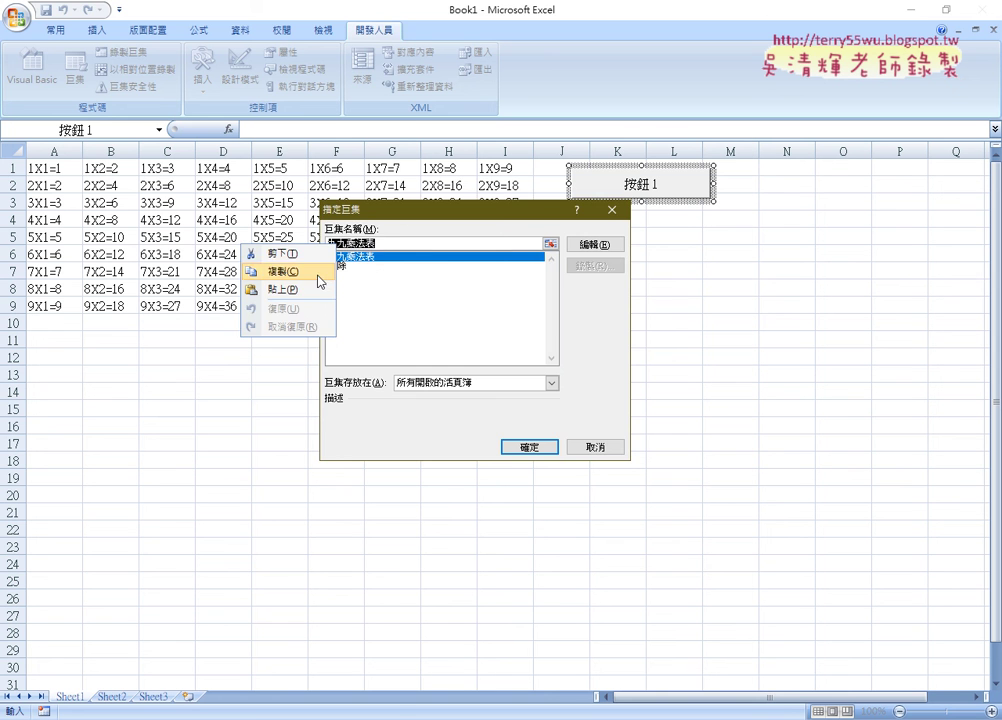
click(319, 277)
click(529, 447)
Replace the new button's caption with 九九乘法表.
click(626, 182)
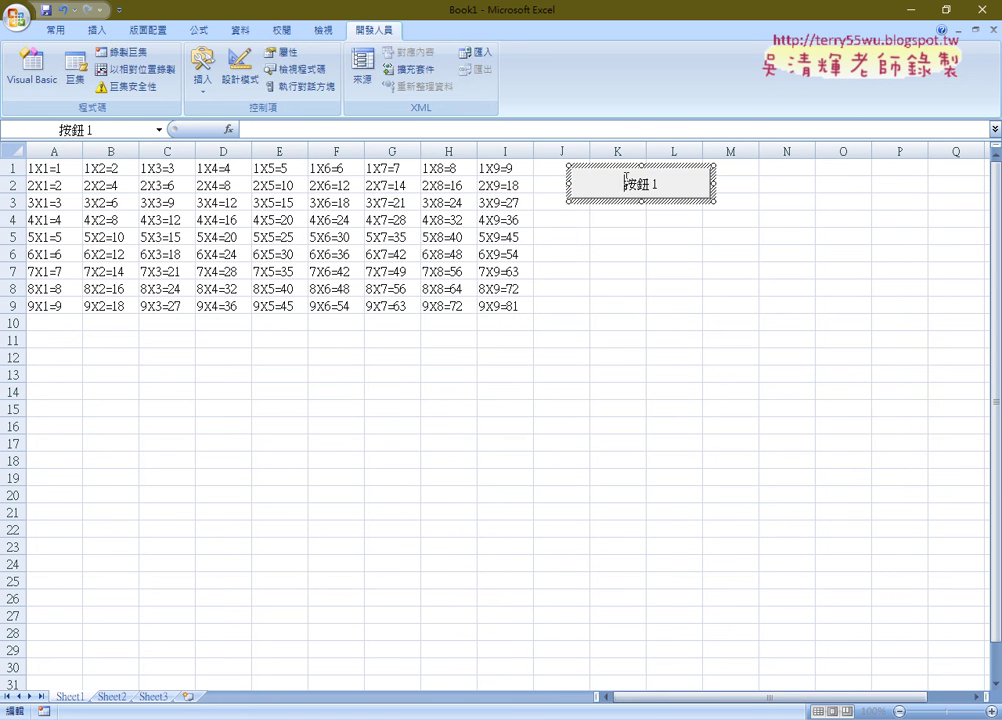
key(ctrl+a)
key(Delete)
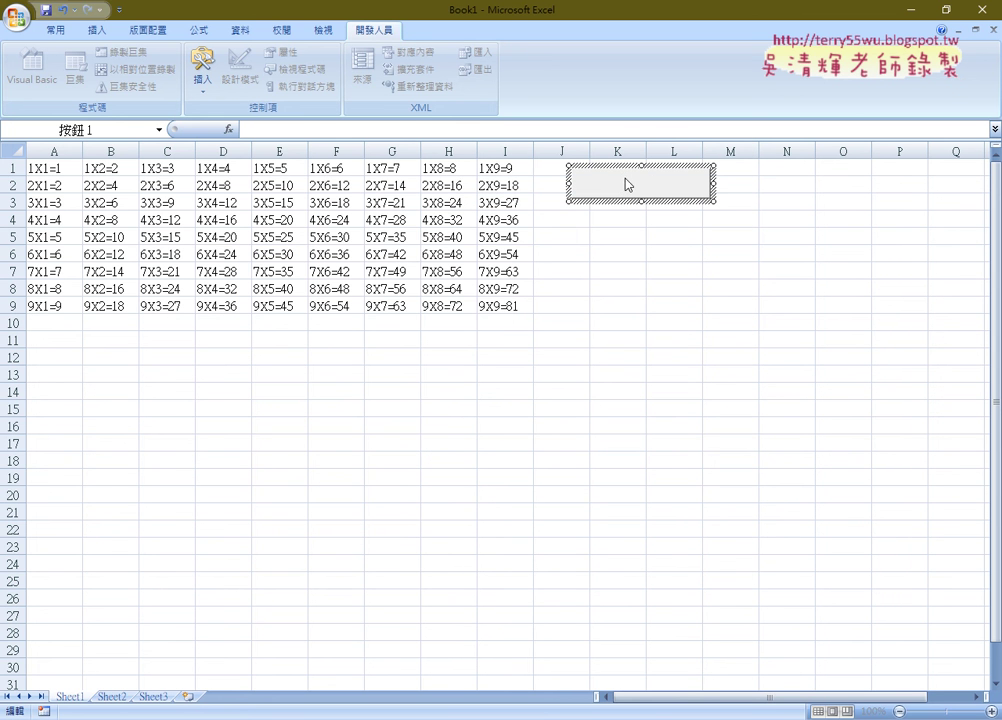
key(ctrl+v)
key(Escape)
key(Escape)
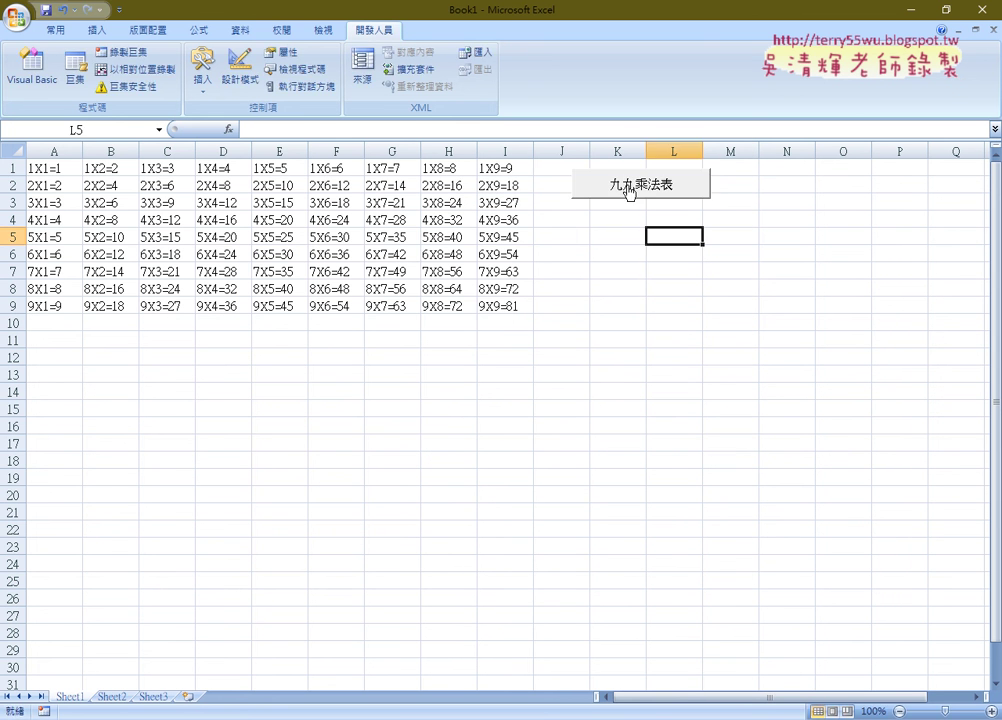
Duplicate the button at J4 and assign the copy the 清除 macro.
right_click(629, 192)
key(Escape)
click(579, 216)
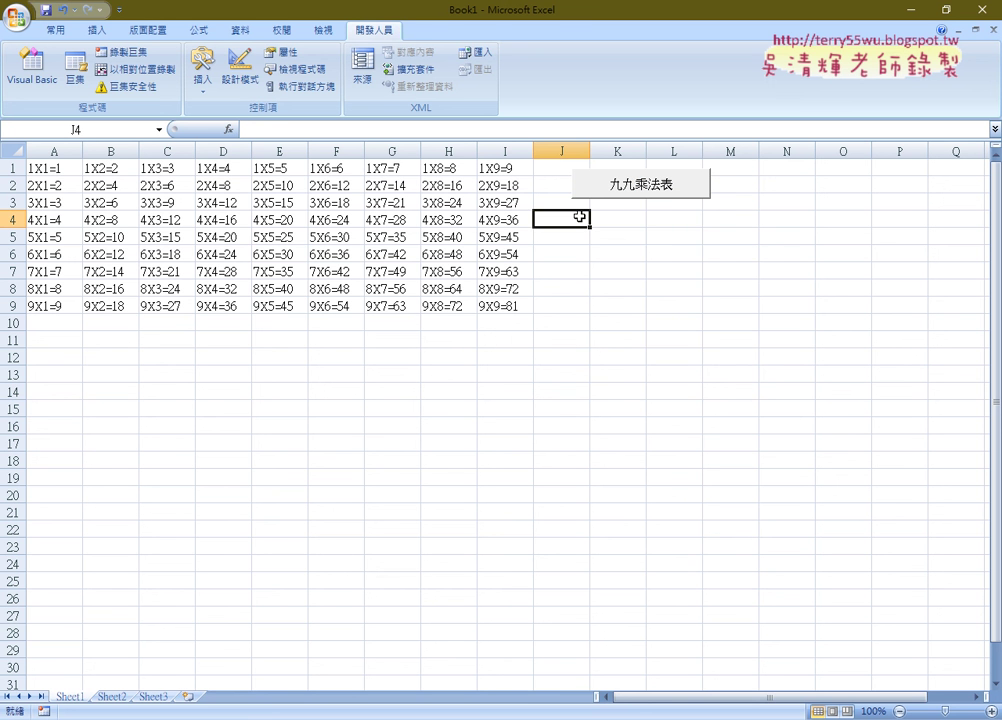
key(ctrl+v)
right_click(655, 218)
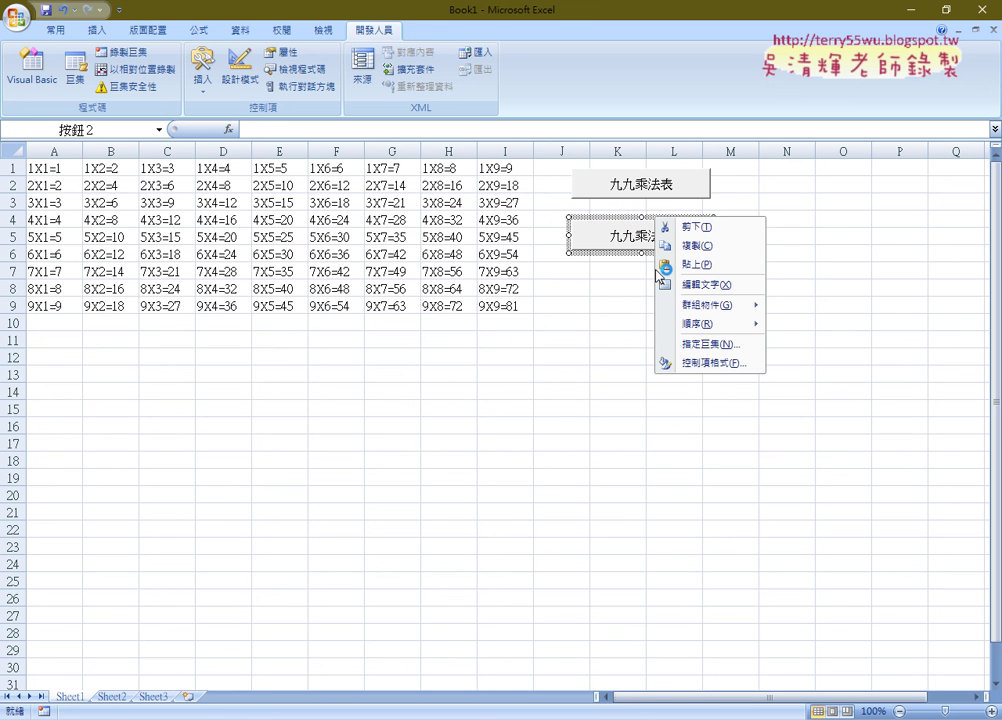
click(745, 344)
click(592, 266)
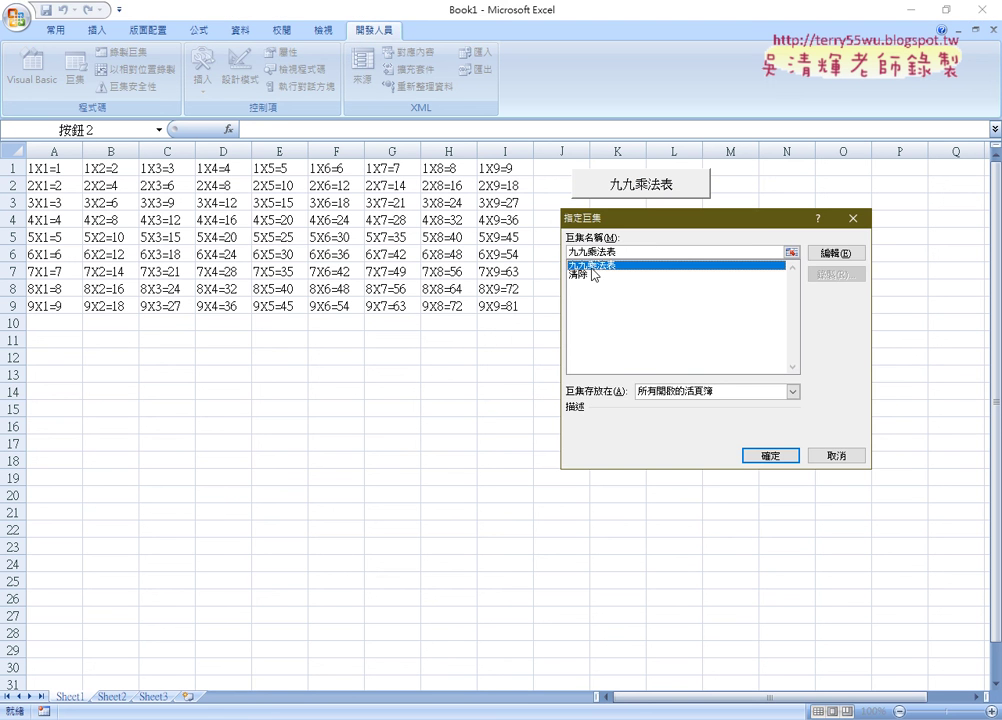
click(620, 273)
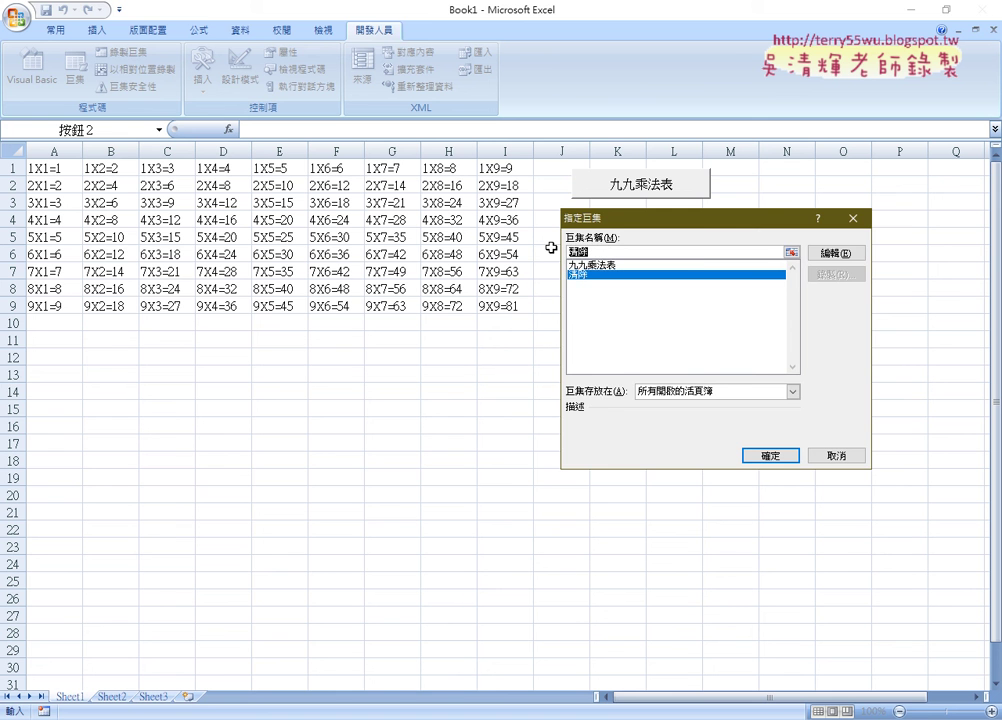
click(770, 456)
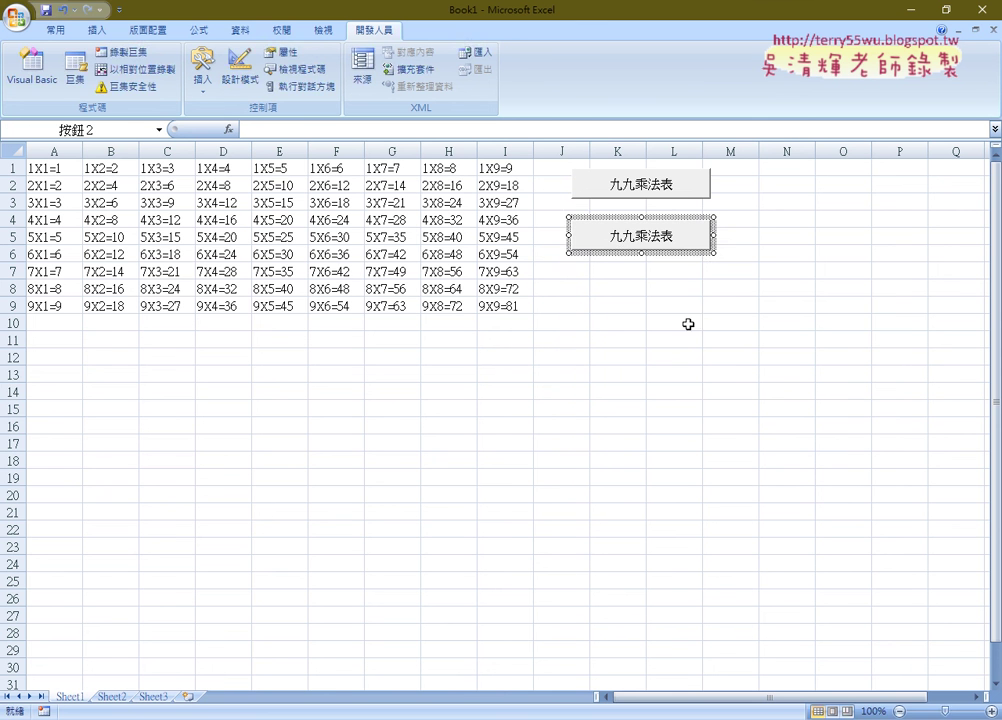
Caption the duplicate button 清除 and click it to clear the table.
click(620, 240)
key(BackSpace)
key(BackSpace)
key(BackSpace)
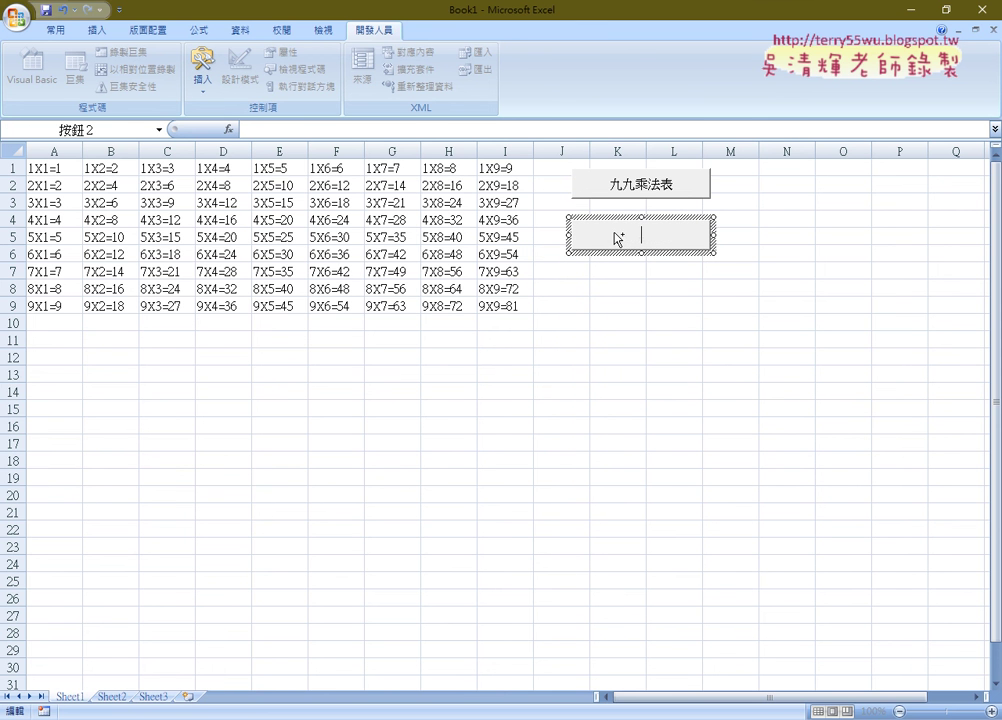
text(清除)
click(656, 312)
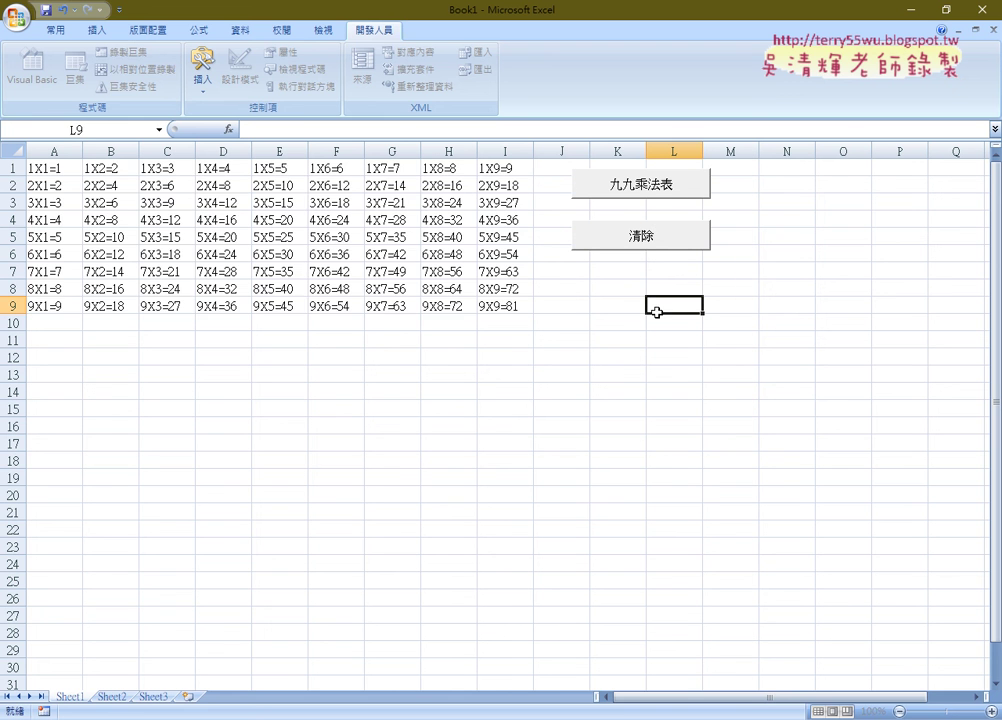
click(648, 235)
Refill the table with the 九九乘法表 button, then bring up the VBA editor above the sheet.
click(648, 193)
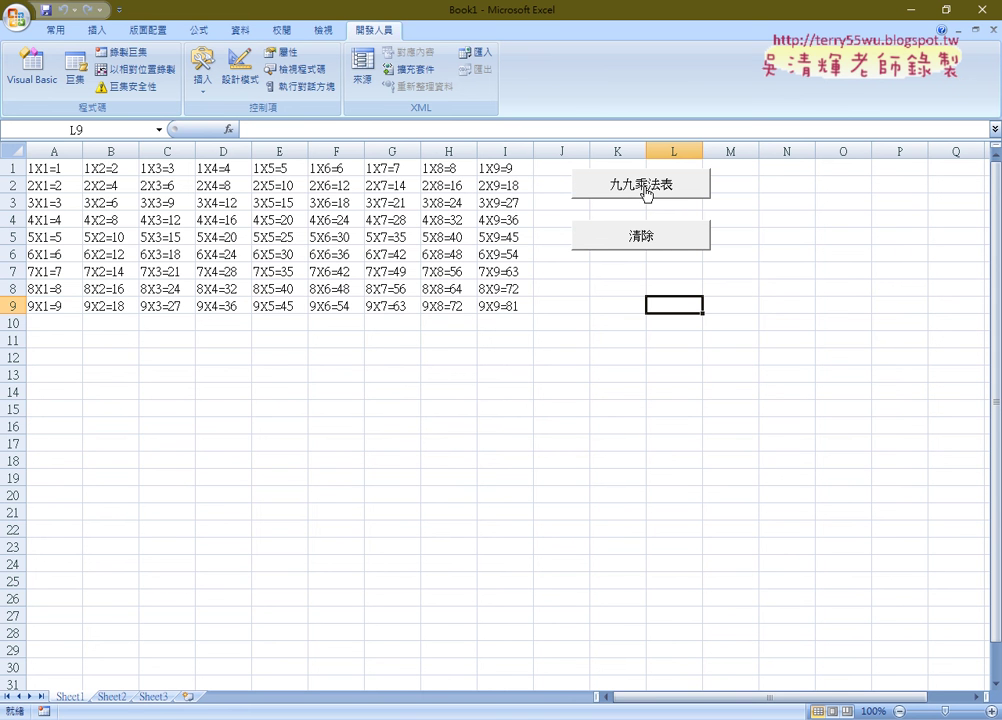
click(34, 76)
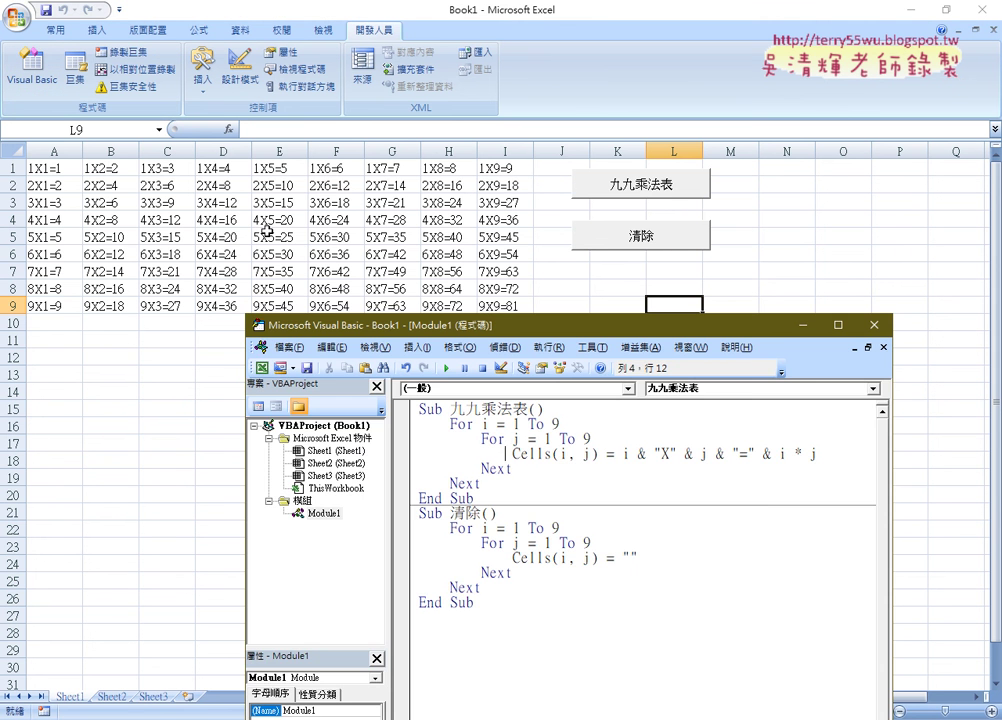
drag(387, 331, 452, 217)
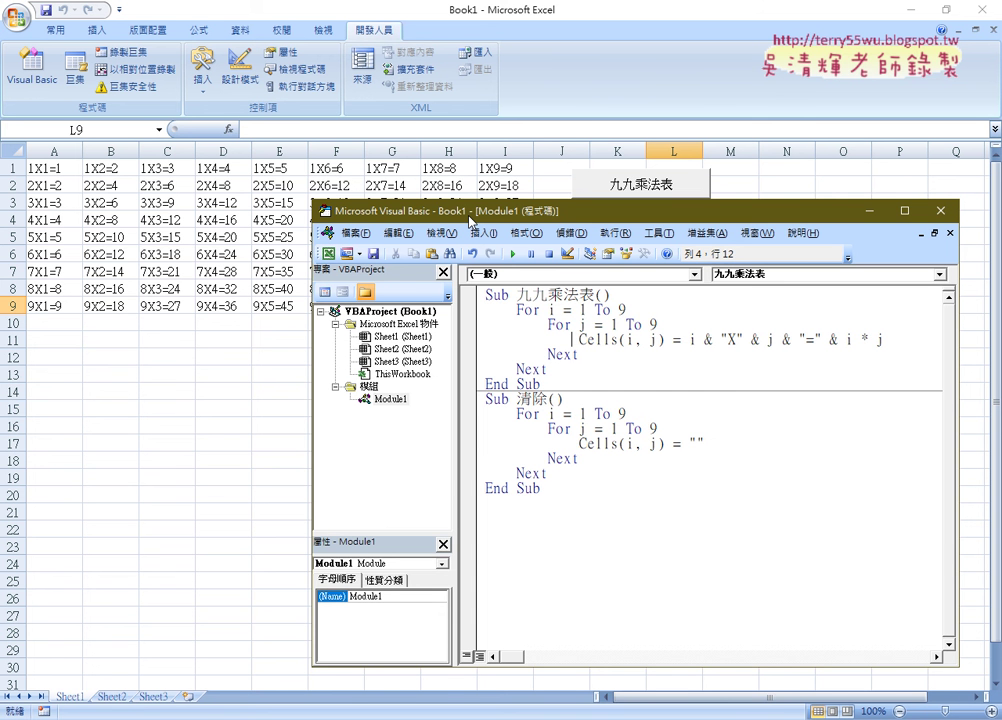
Return to the Google Docs notes at the 星號輸出三角形 section's range(1,14) star-triangle code.
key(alt+Tab)
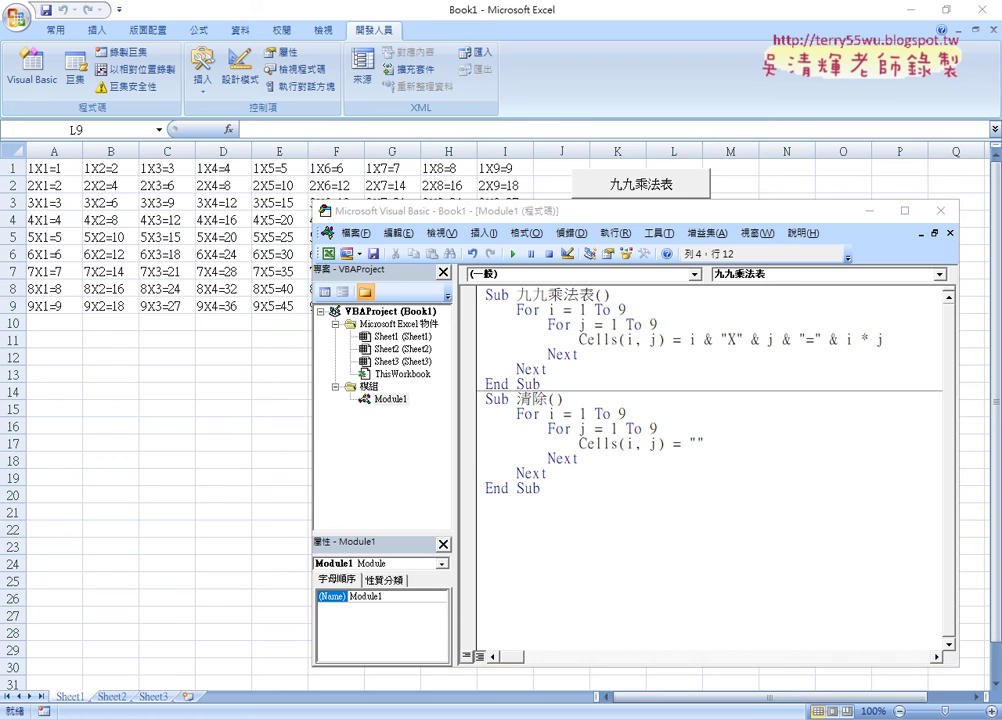
scroll(366, 510, down, 3)
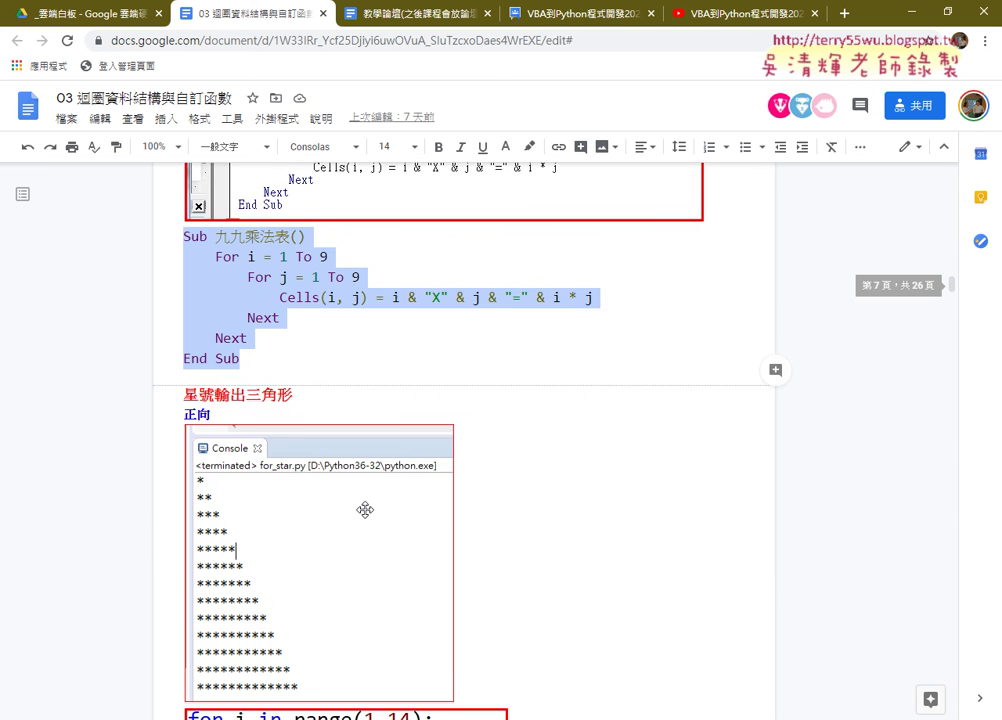
scroll(523, 523, down, 2)
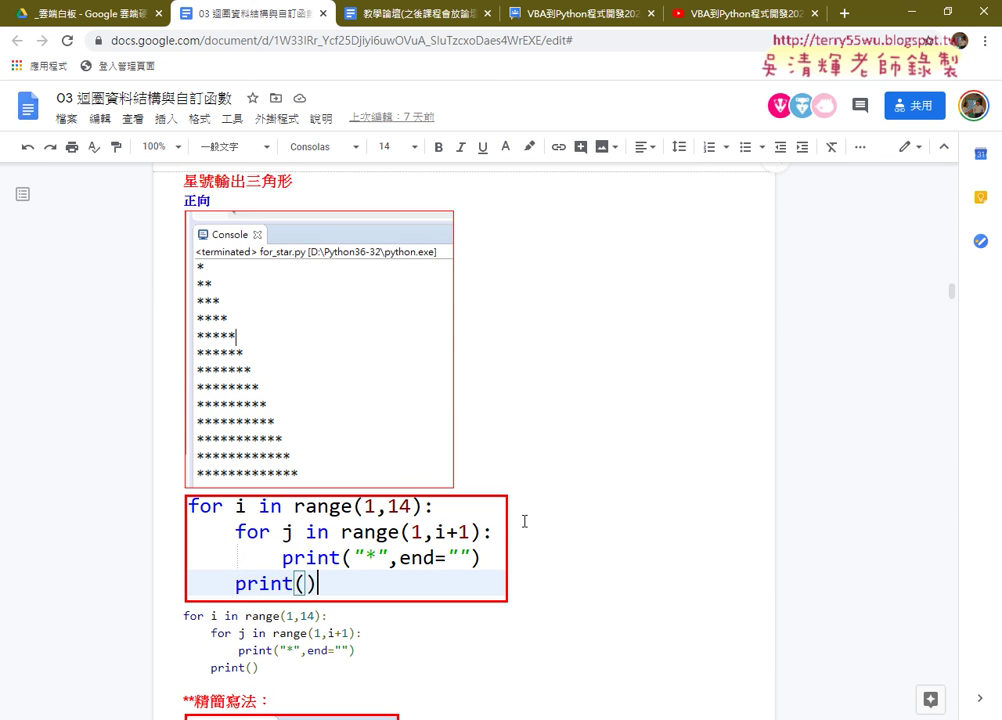